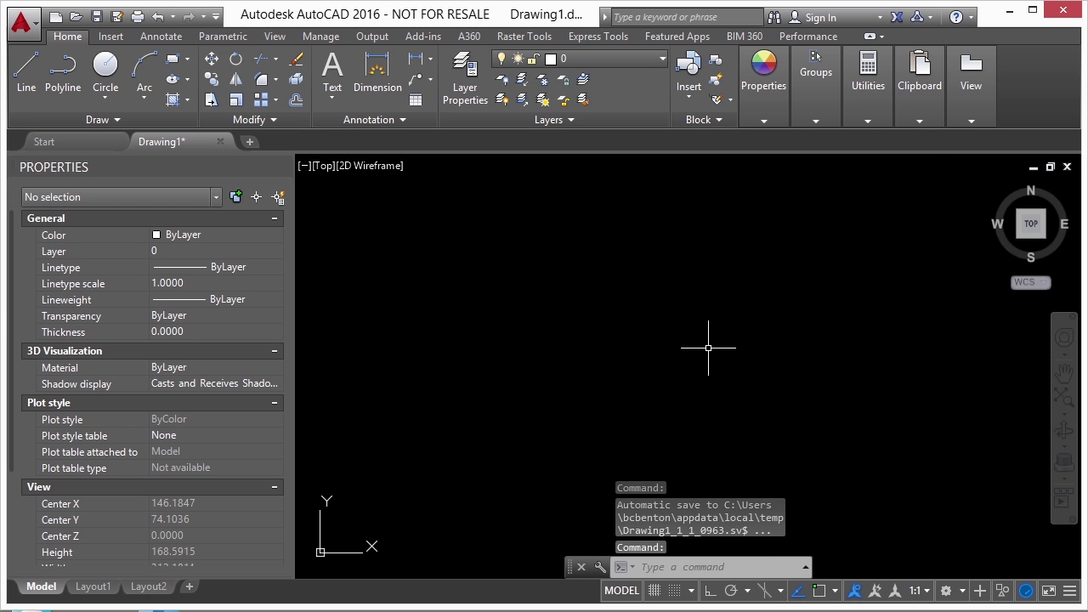
# Open Tool Palettes with Ctrl+3, move it left, and toggle Auto-hide on then off.
pyautogui.hotkey('ctrl', '3')
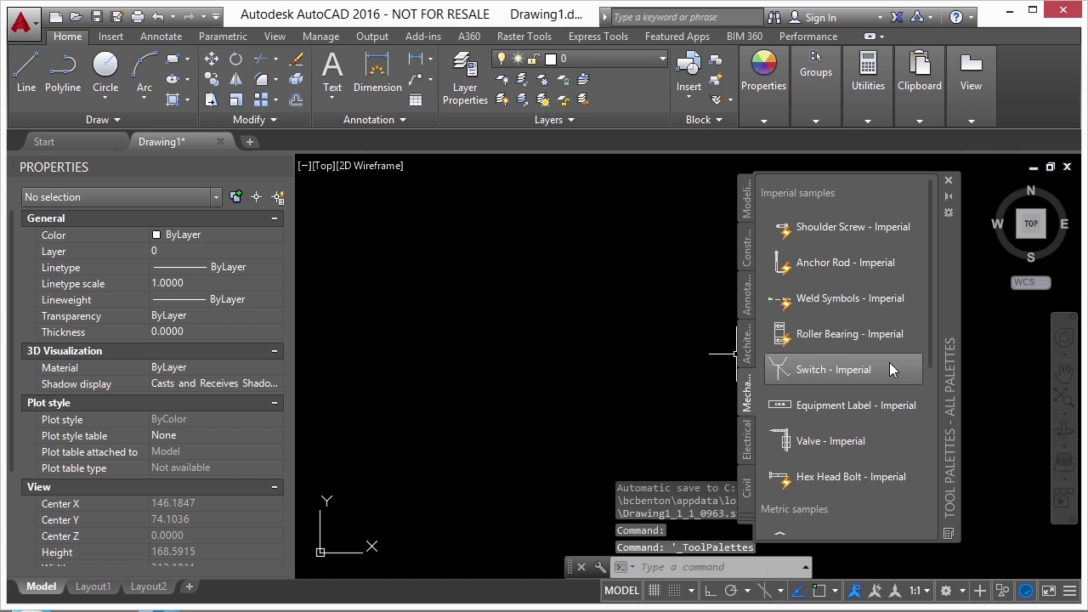
pyautogui.moveTo(944, 295); pyautogui.dragTo(855, 302)
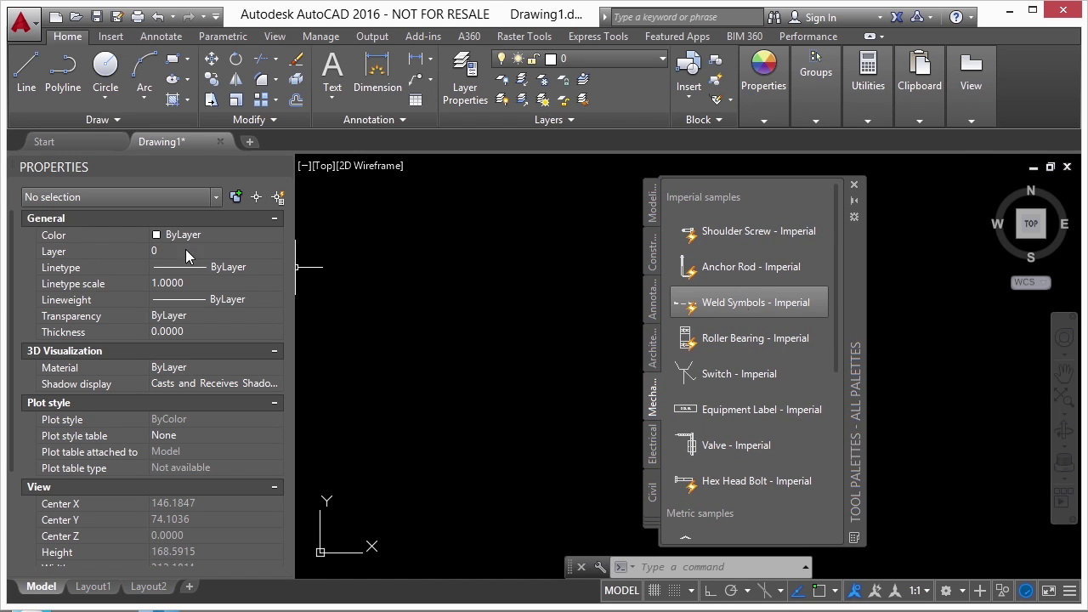
pyautogui.click(854, 201)
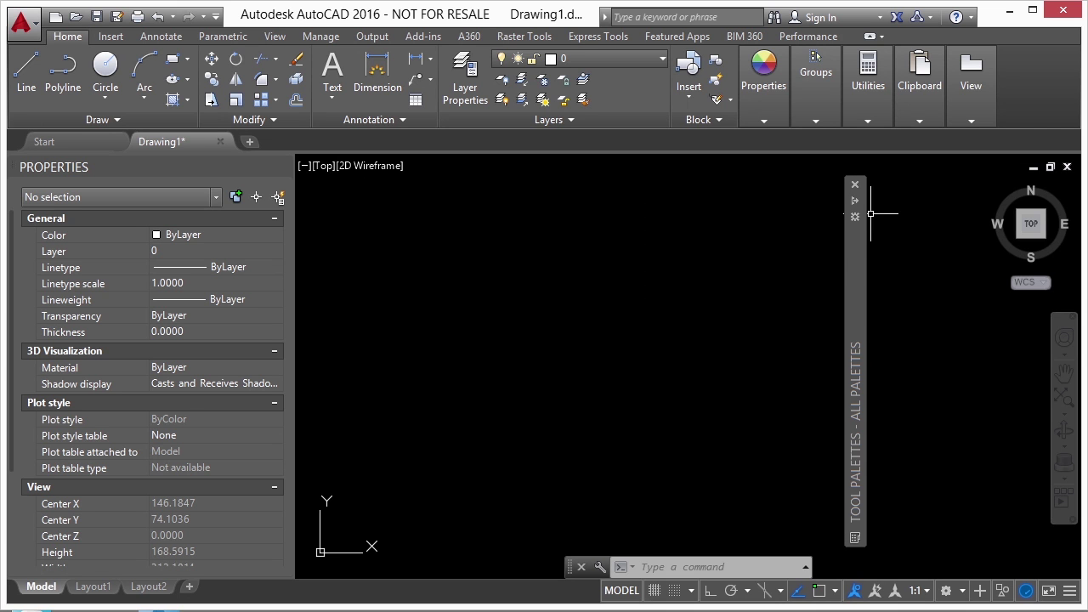
pyautogui.moveTo(858, 208)
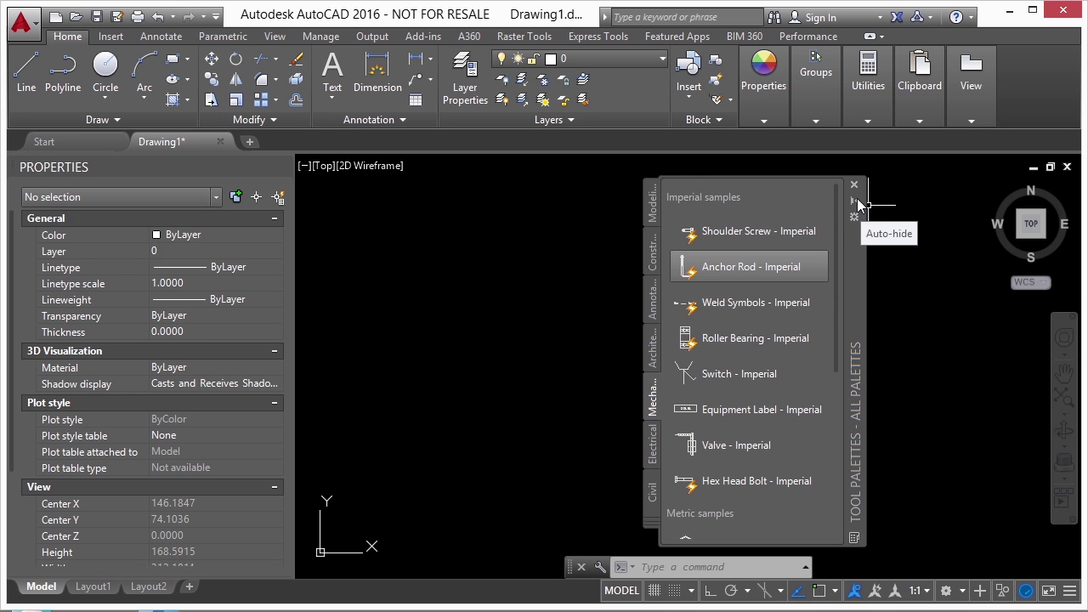
pyautogui.click(855, 202)
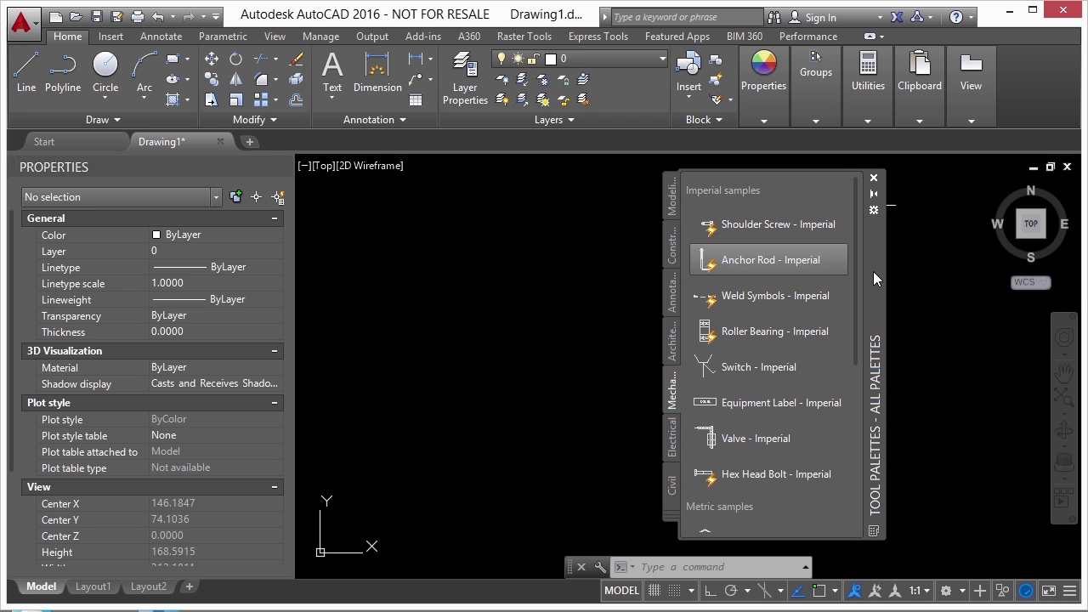
# Browse the Modeling, Constraints, Annotation, Architectural, Mechanical and Electrical tabs, ending on Civil.
pyautogui.click(672, 197)
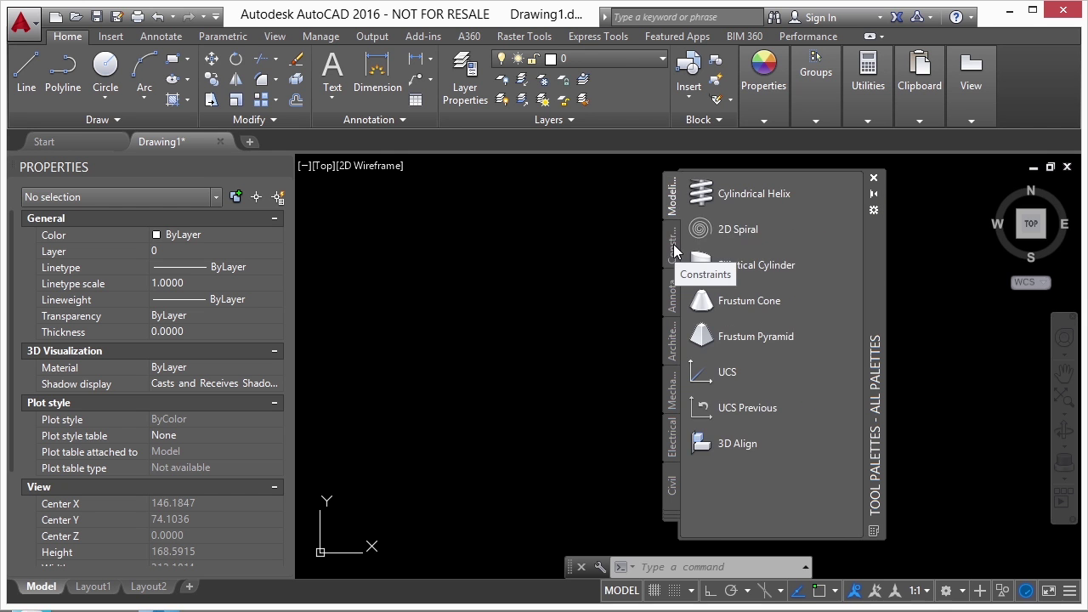
pyautogui.click(672, 255)
pyautogui.click(672, 290)
pyautogui.click(672, 344)
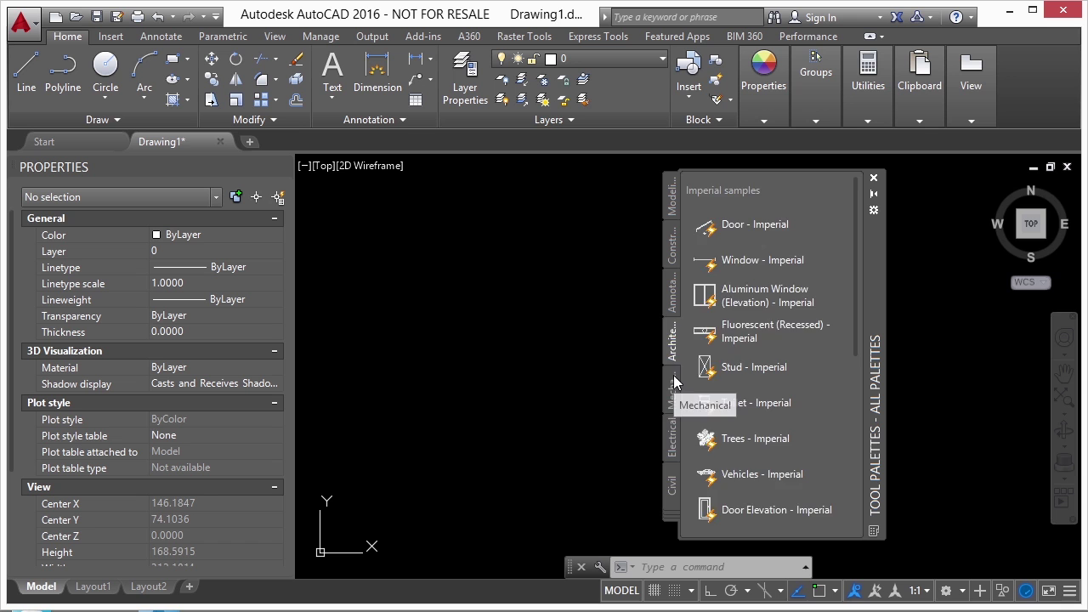
pyautogui.click(672, 389)
pyautogui.click(673, 434)
pyautogui.click(672, 478)
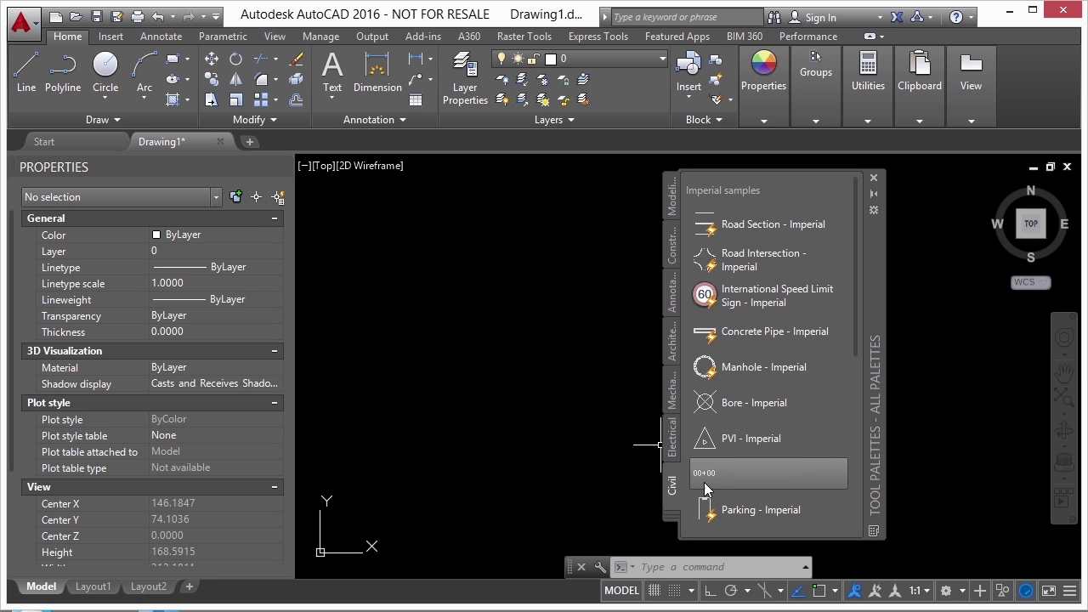
# Use the palette list to show Geometric Constraints, then Mechanical, and nudge the window up.
pyautogui.click(672, 520)
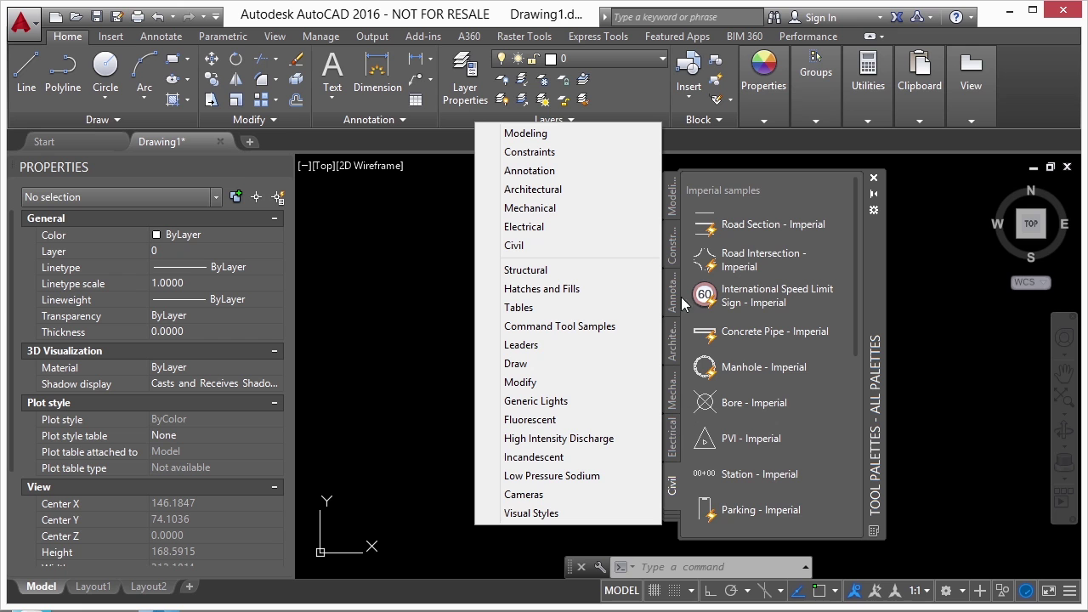
pyautogui.click(673, 242)
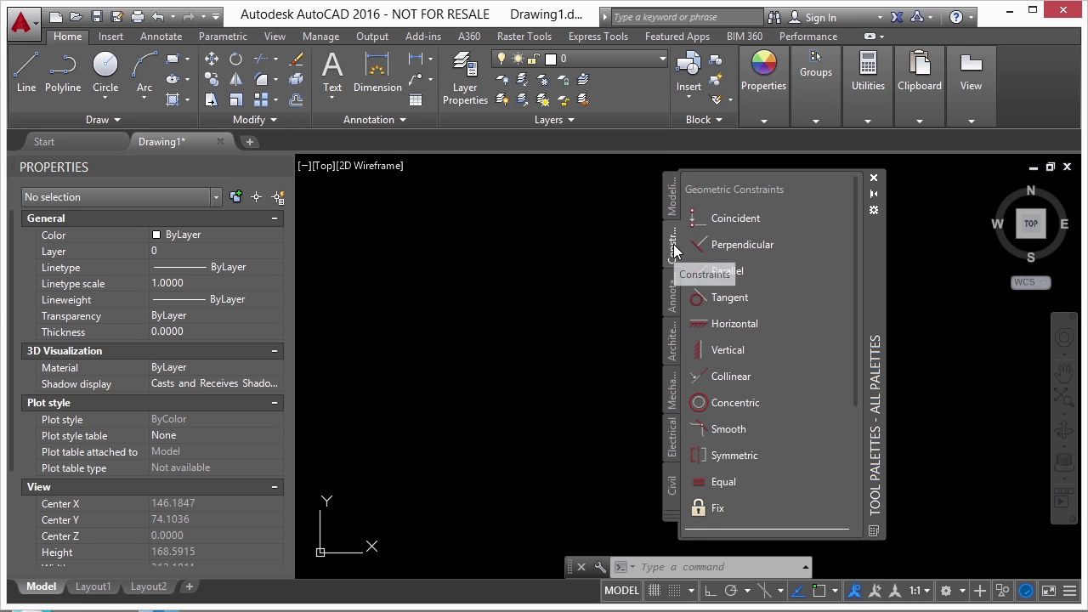
pyautogui.click(672, 394)
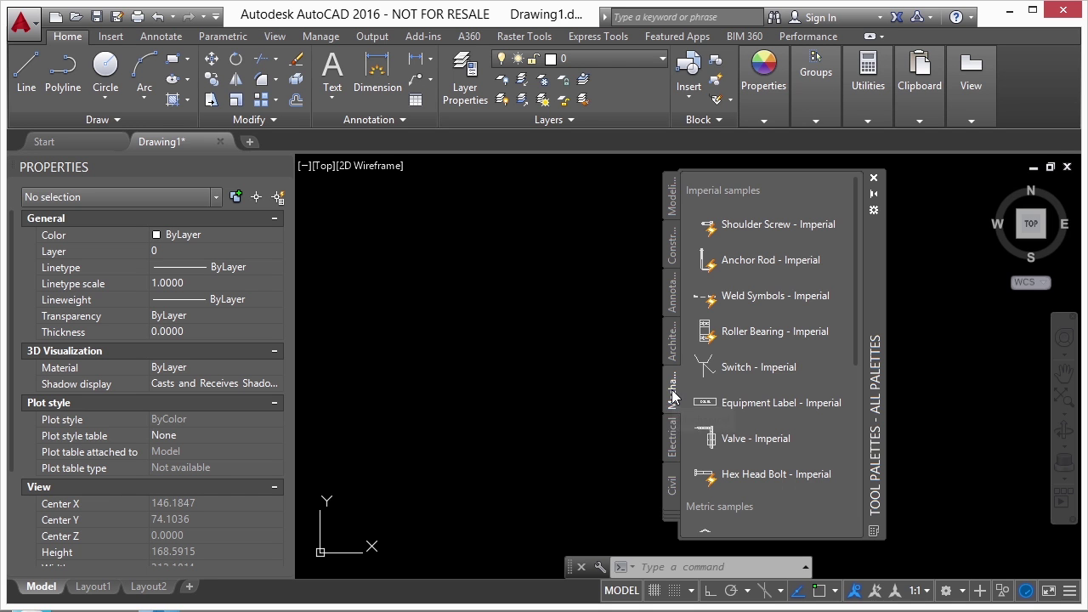
pyautogui.moveTo(864, 267); pyautogui.dragTo(869, 257)
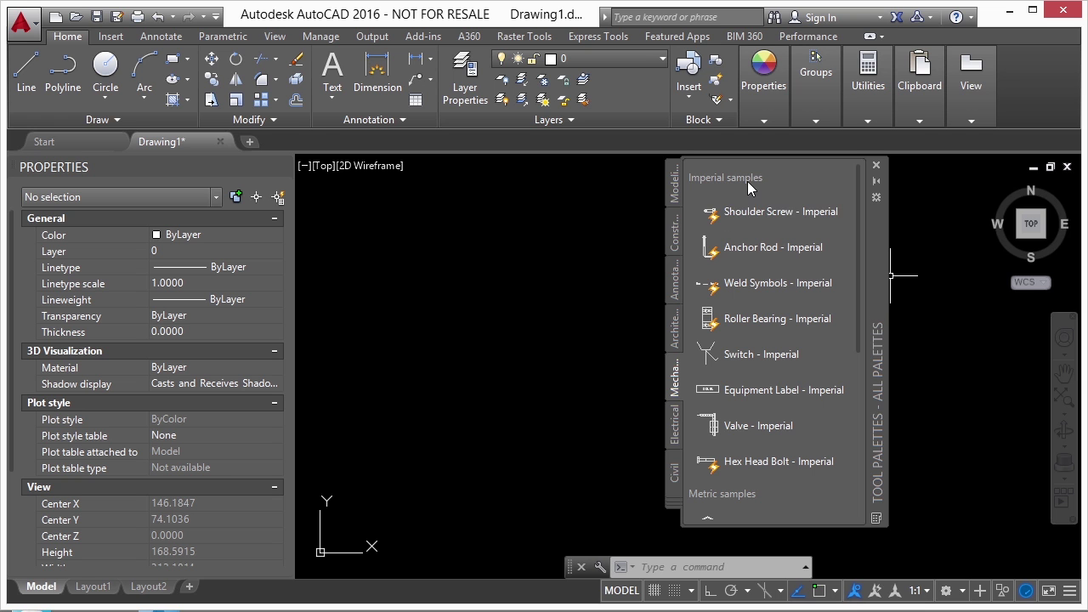
pyautogui.scroll(-6, 863, 232)
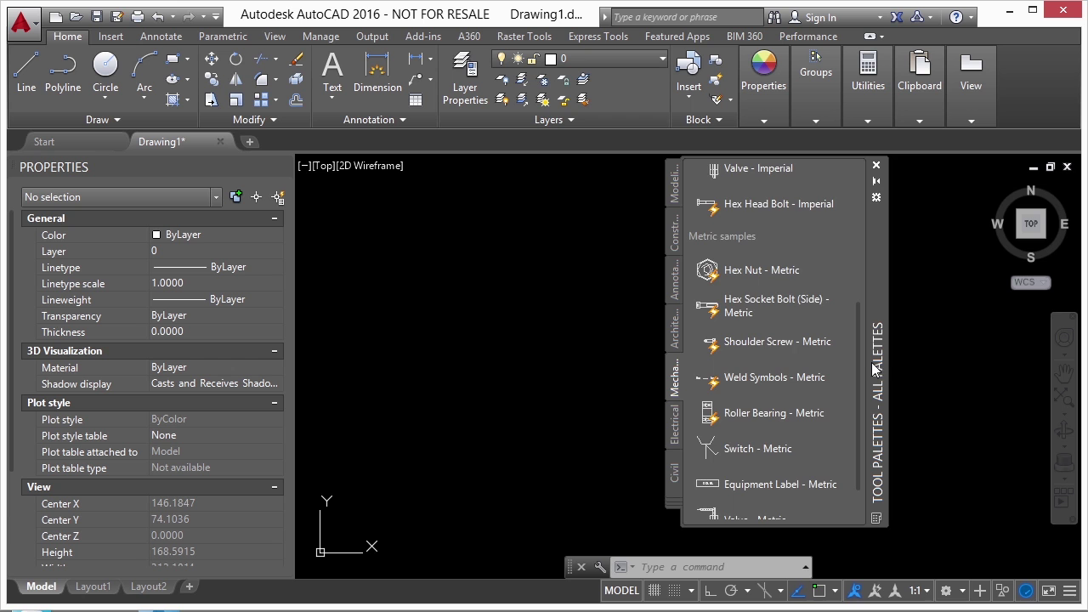
pyautogui.moveTo(856, 364); pyautogui.dragTo(868, 393)
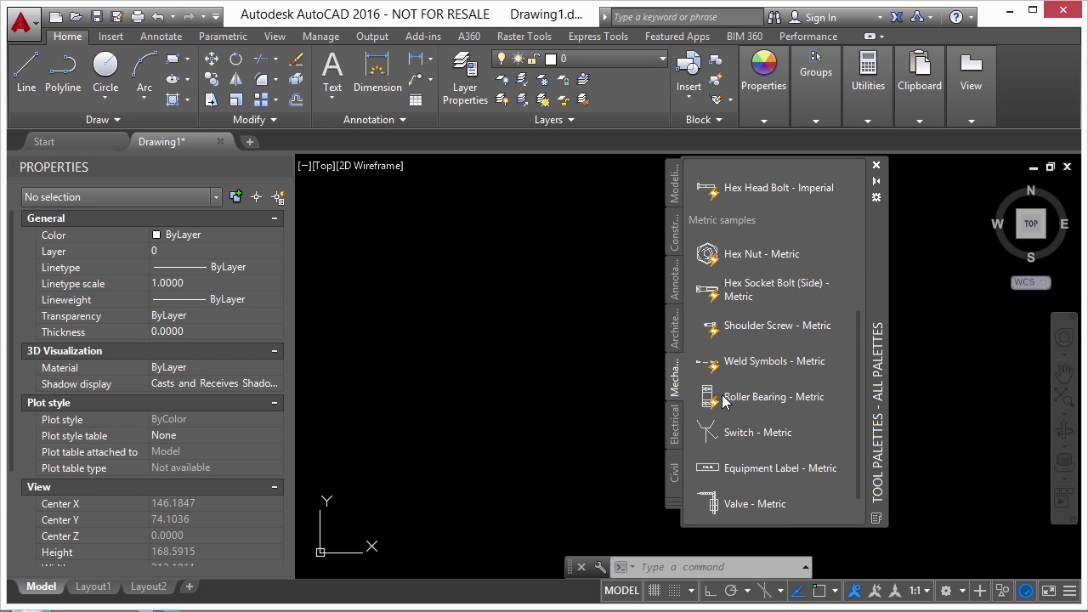
pyautogui.click(676, 423)
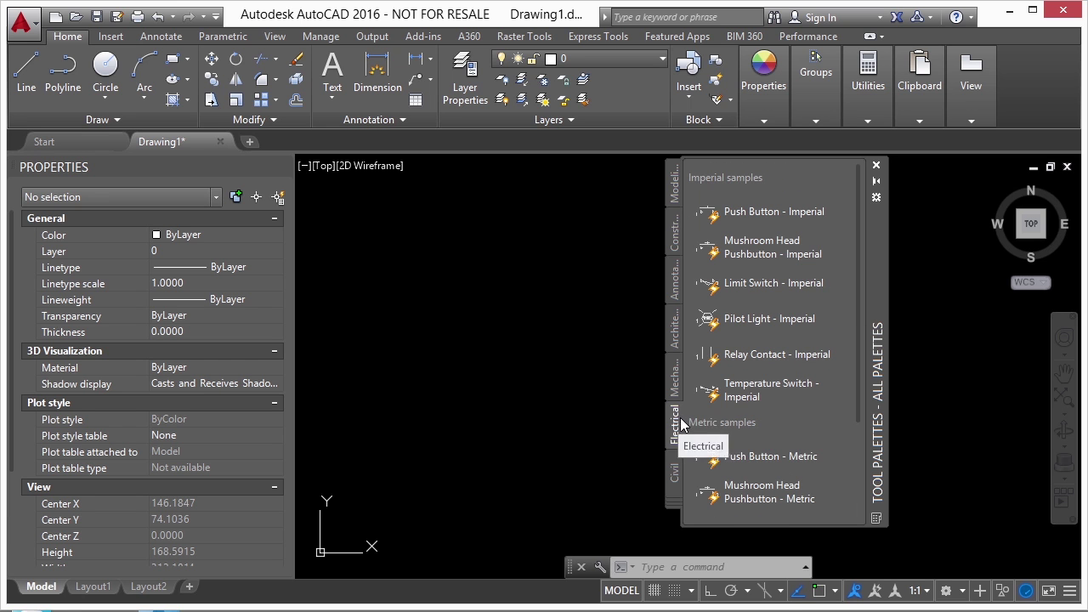
pyautogui.click(675, 472)
pyautogui.click(676, 325)
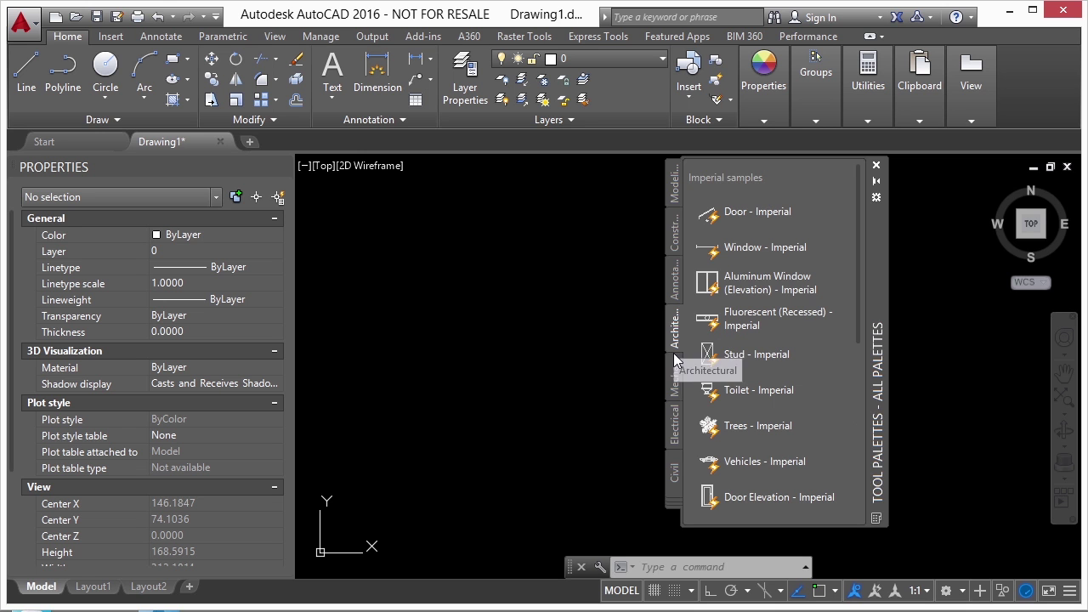
pyautogui.click(677, 384)
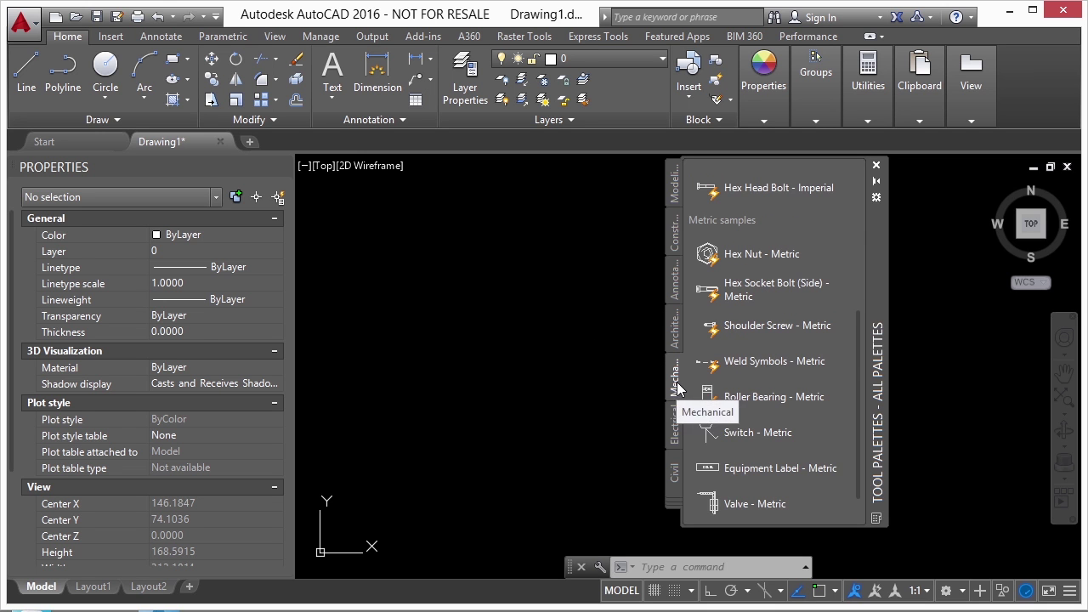
pyautogui.moveTo(856, 351); pyautogui.dragTo(860, 206)
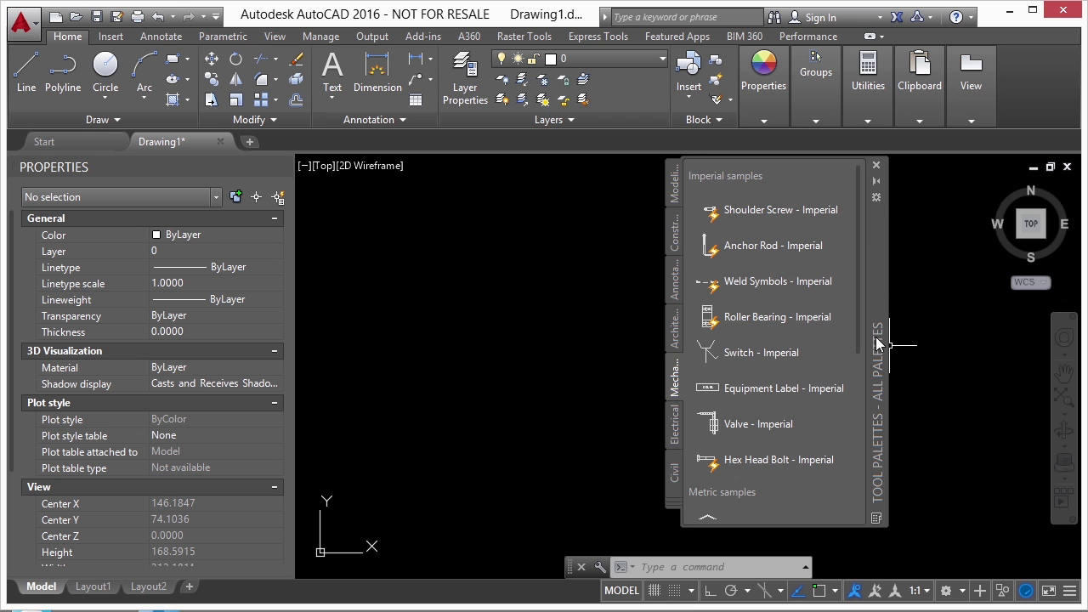
pyautogui.moveTo(877, 339); pyautogui.dragTo(930, 338)
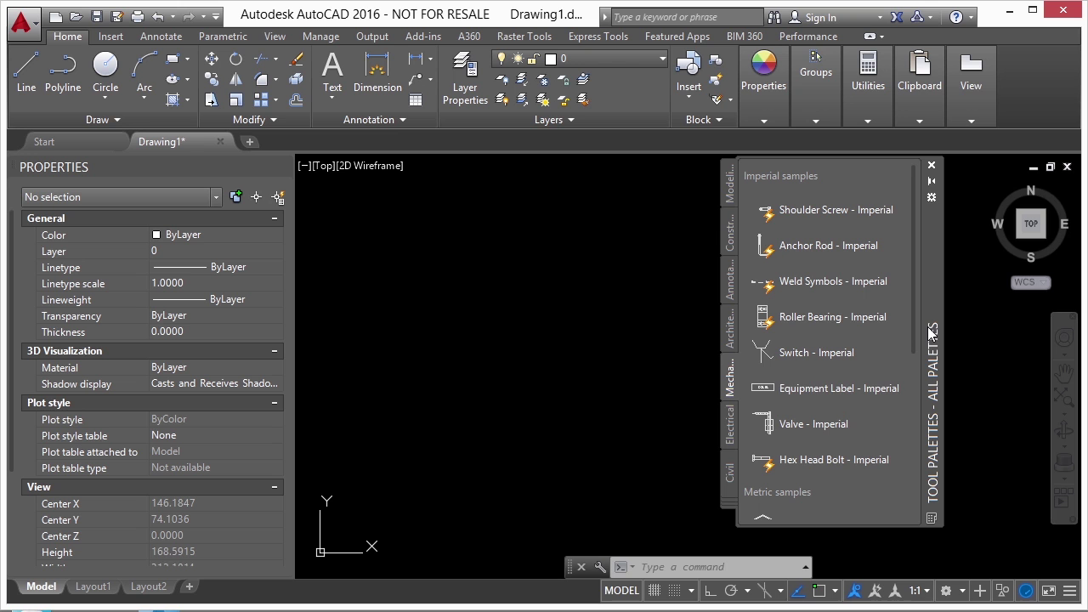
# Place a Valve - Imperial block with default attributes and inspect its attribute editor.
pyautogui.click(789, 425)
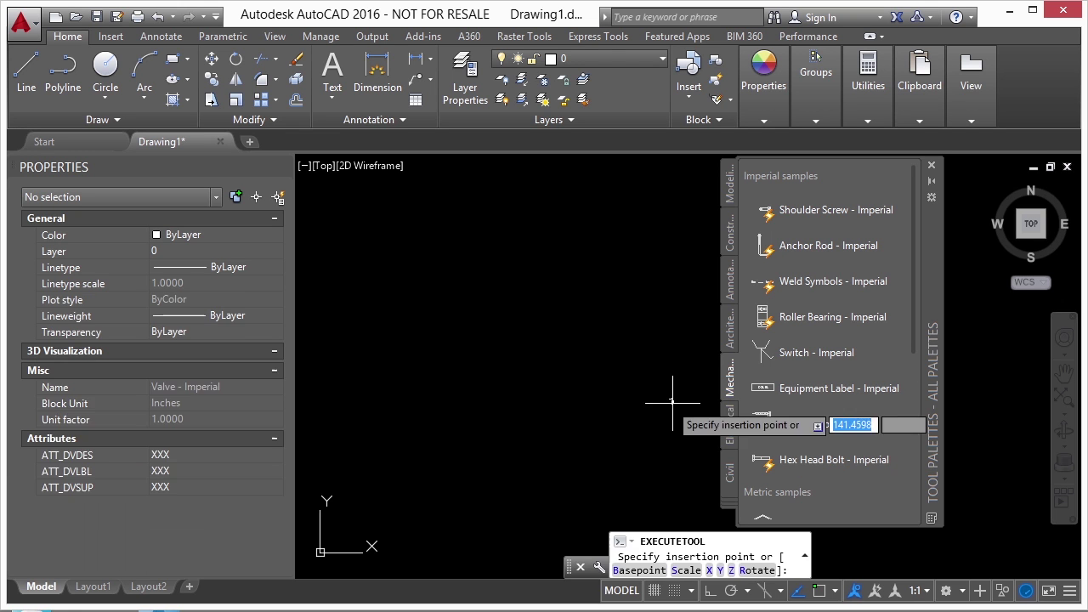
pyautogui.click(494, 320)
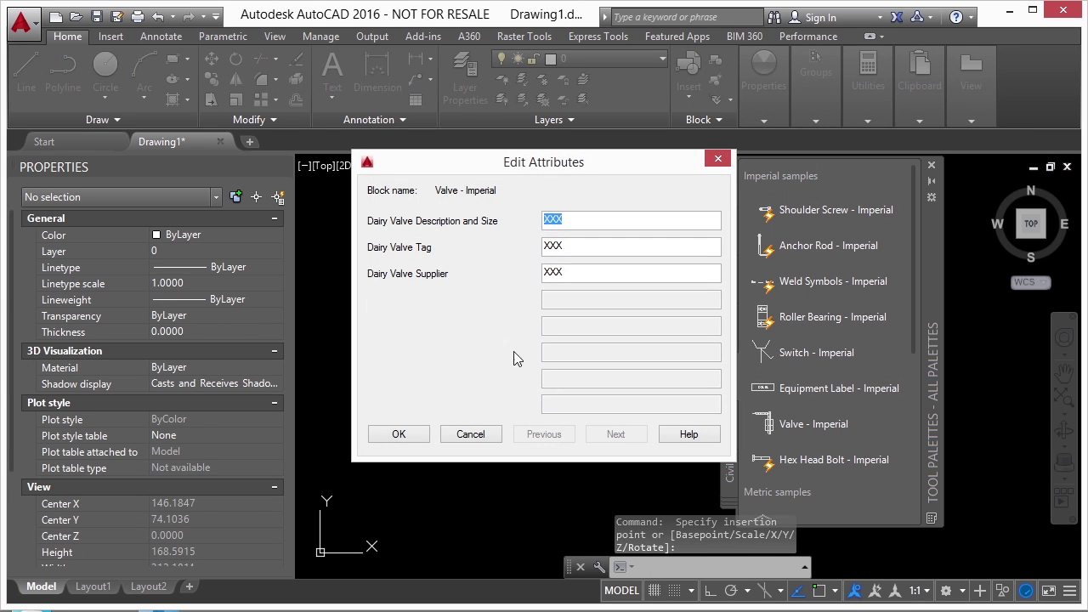
pyautogui.click(399, 436)
pyautogui.scroll(10, 495, 332)
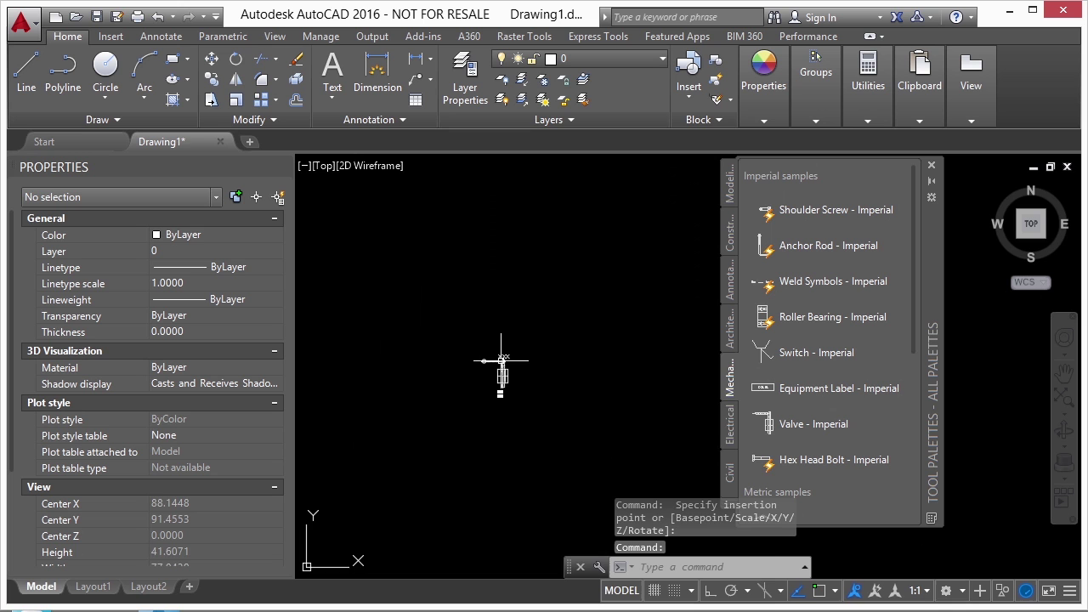
pyautogui.rightClick(547, 349)
pyautogui.press('Escape')
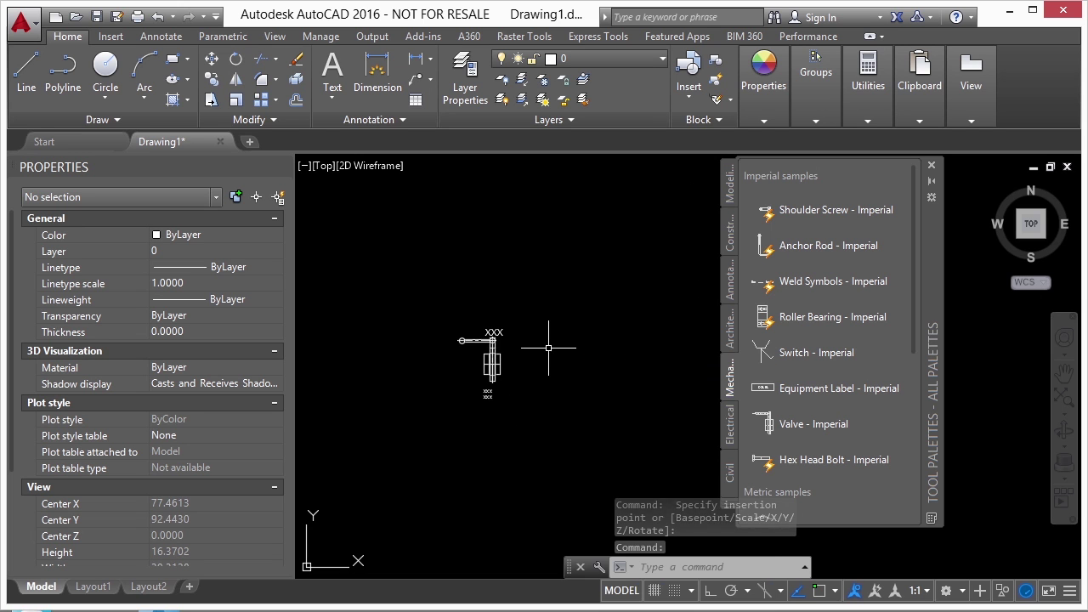
pyautogui.scroll(6, 553, 340)
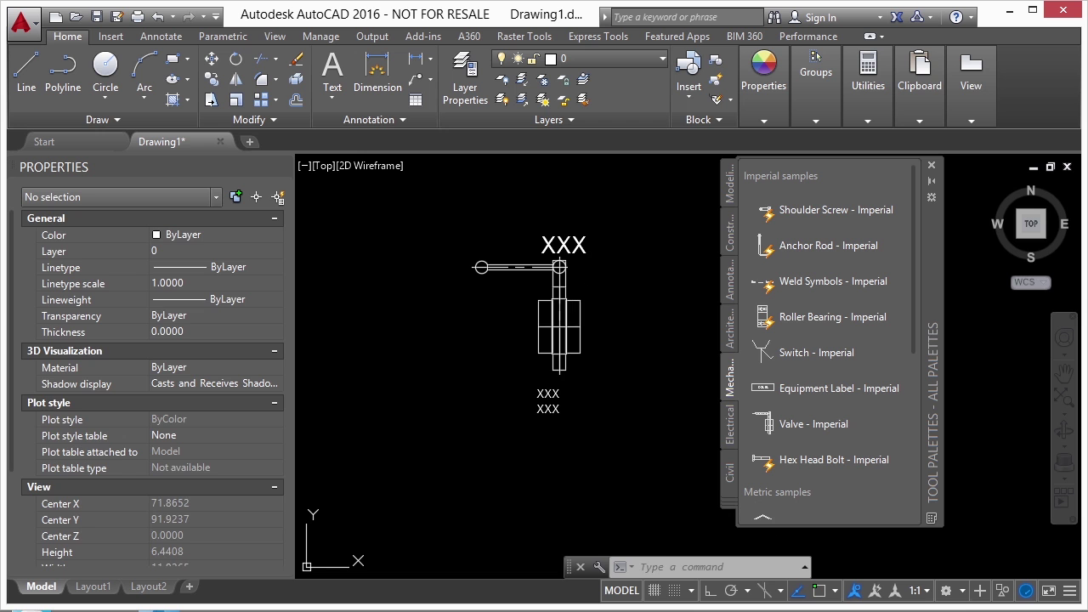
pyautogui.doubleClick(559, 323)
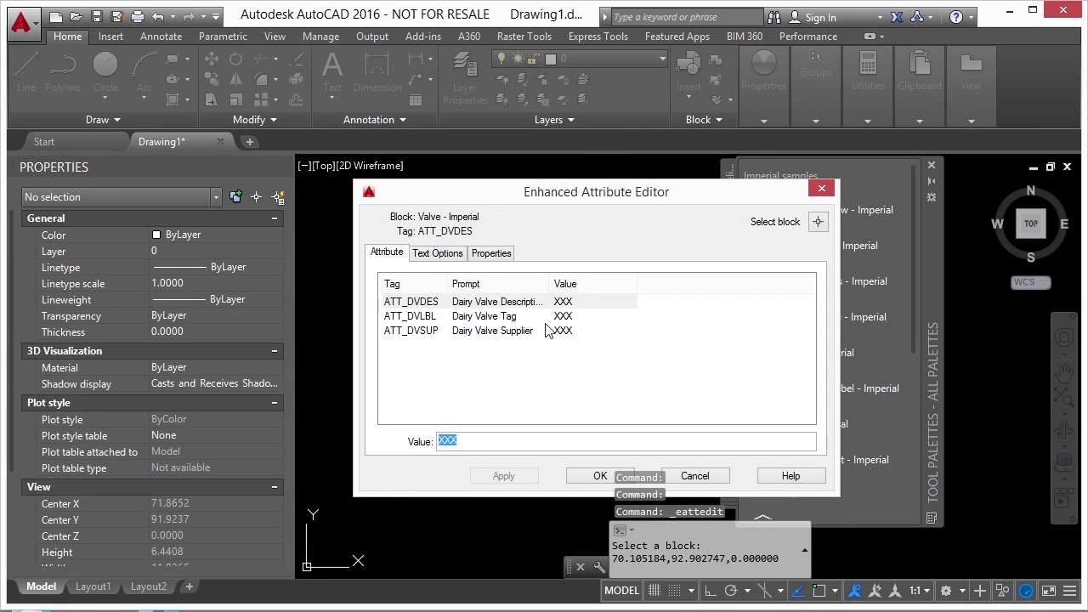
pyautogui.click(696, 478)
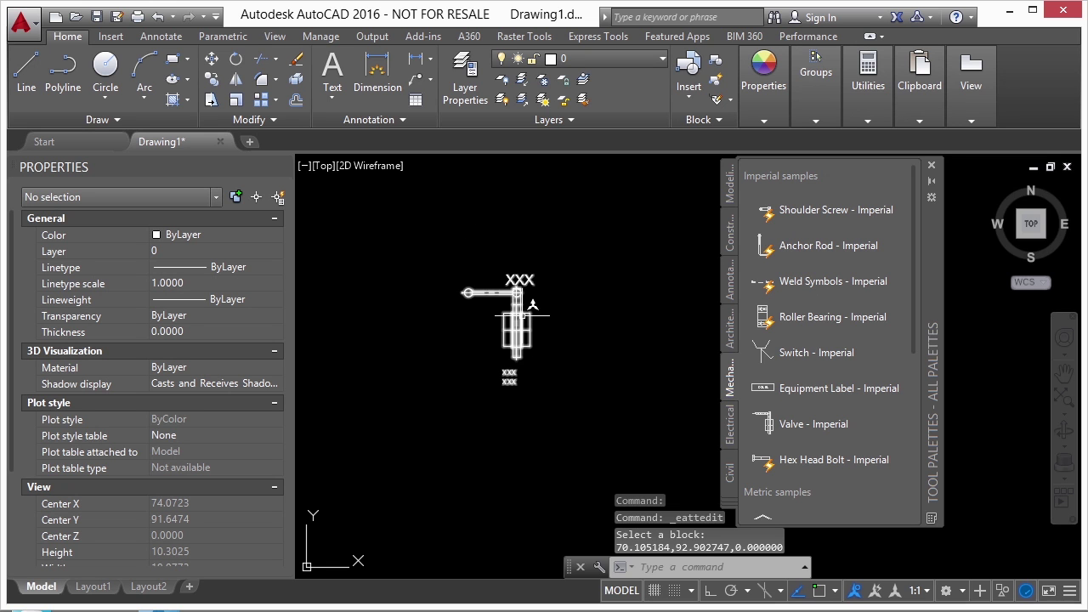
# Erase the valve block with the E command and a crossing window.
pyautogui.write('e')
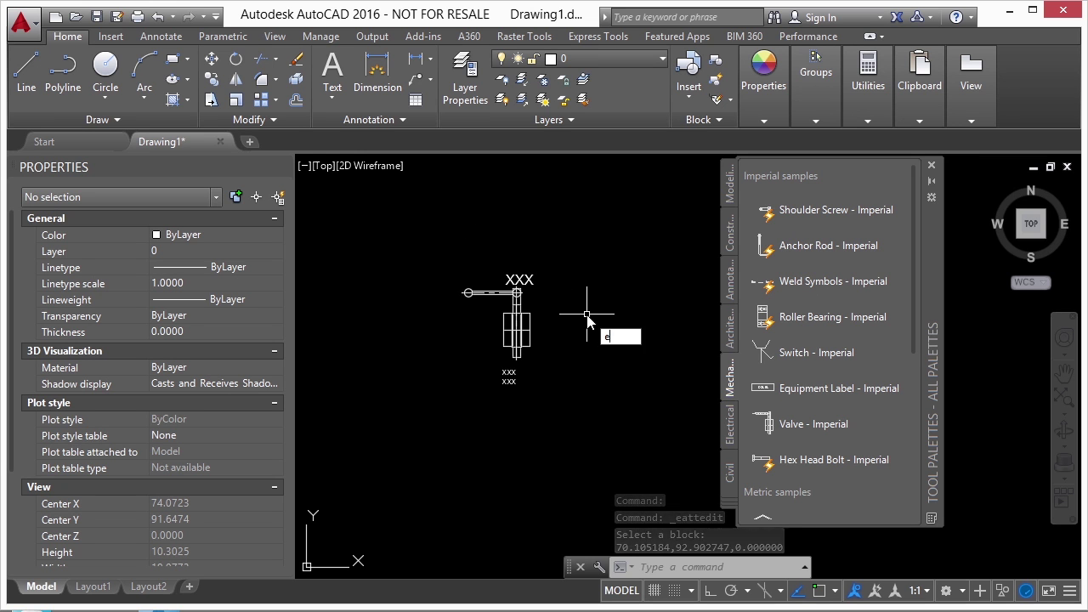
pyautogui.press('Return')
pyautogui.click(527, 321)
pyautogui.click(475, 302)
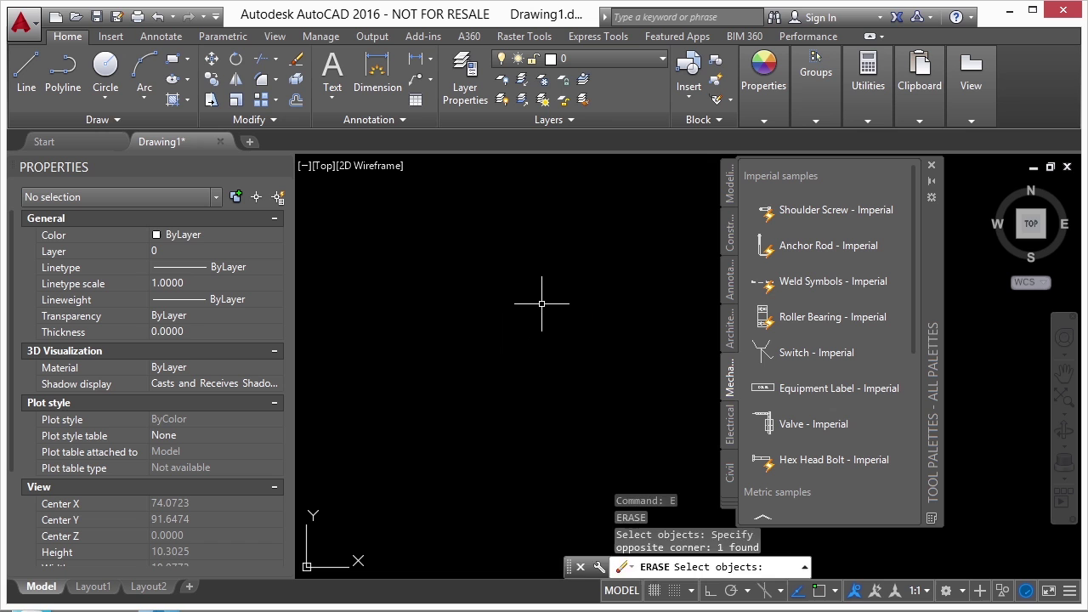
# Finish the erase, then try Valve - Imperial and file browsing in INSERT before cancelling.
pyautogui.press('Return')
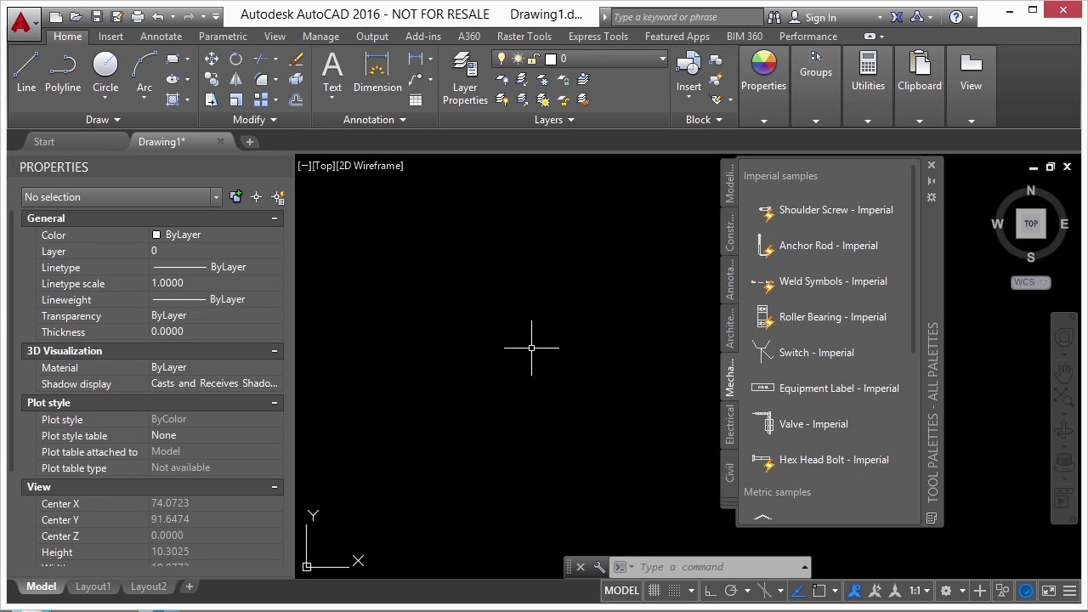
pyautogui.write('ins')
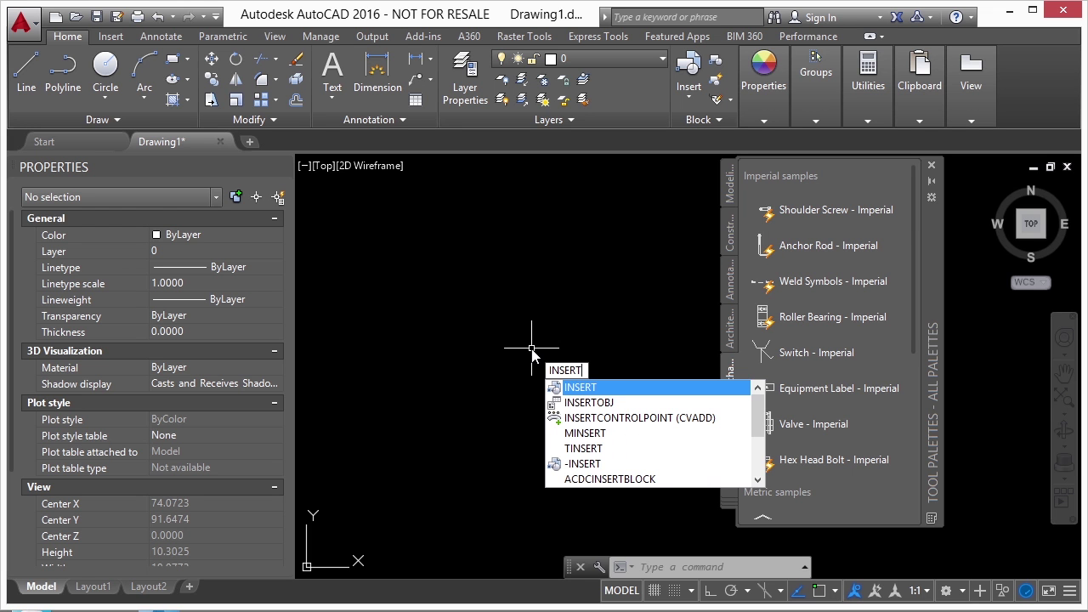
pyautogui.press('Return')
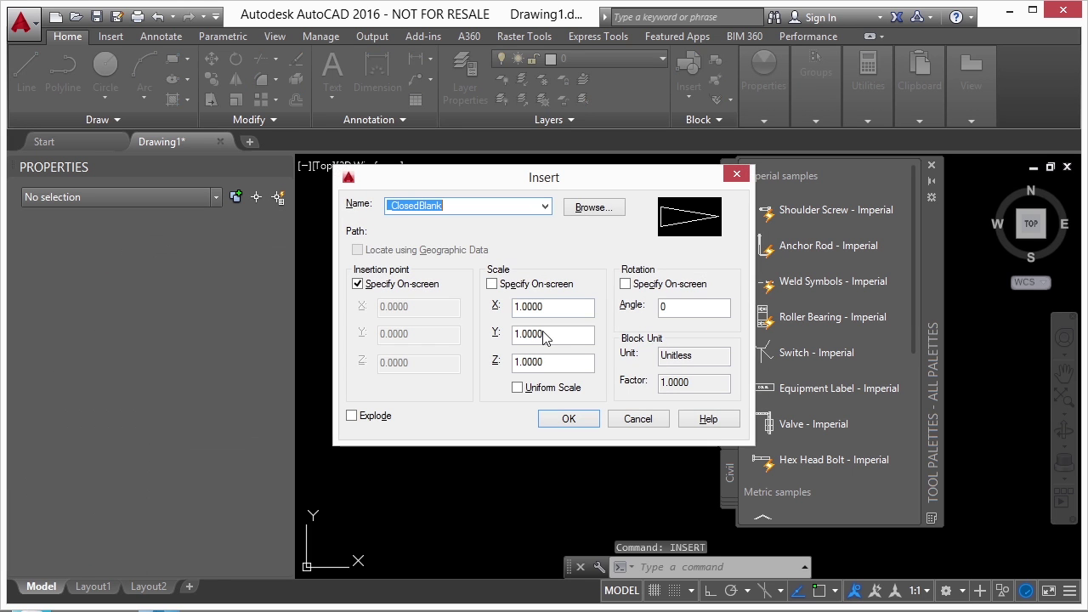
pyautogui.click(545, 209)
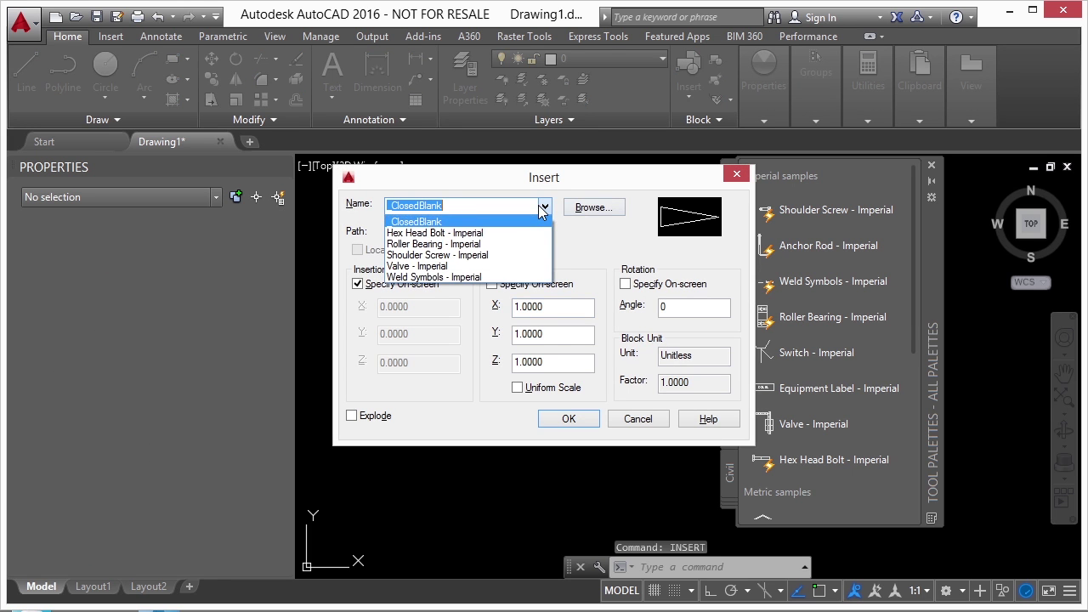
pyautogui.click(441, 267)
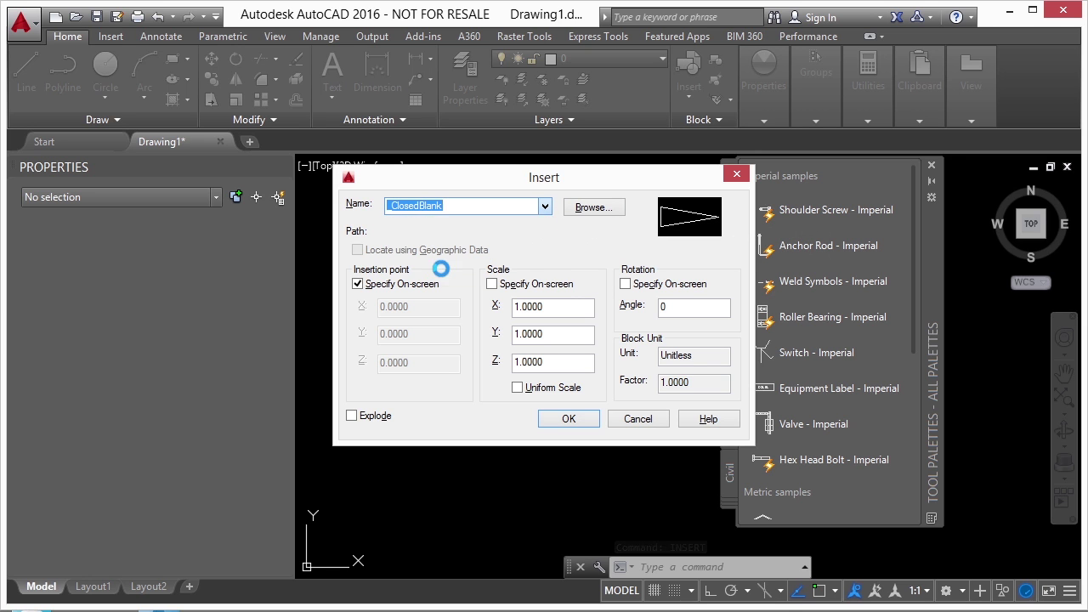
pyautogui.click(592, 209)
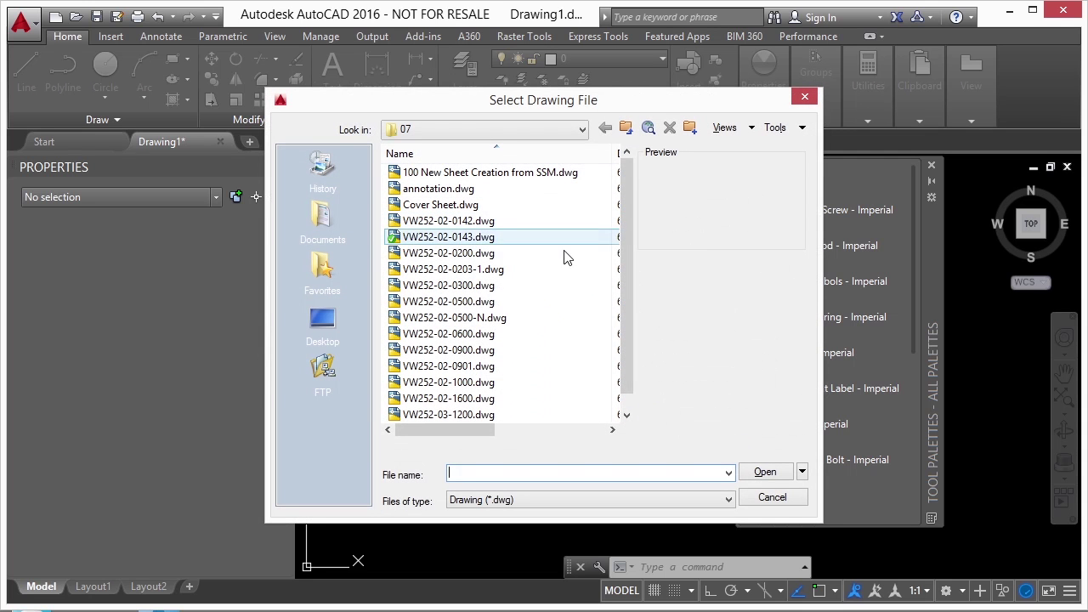
pyautogui.click(465, 318)
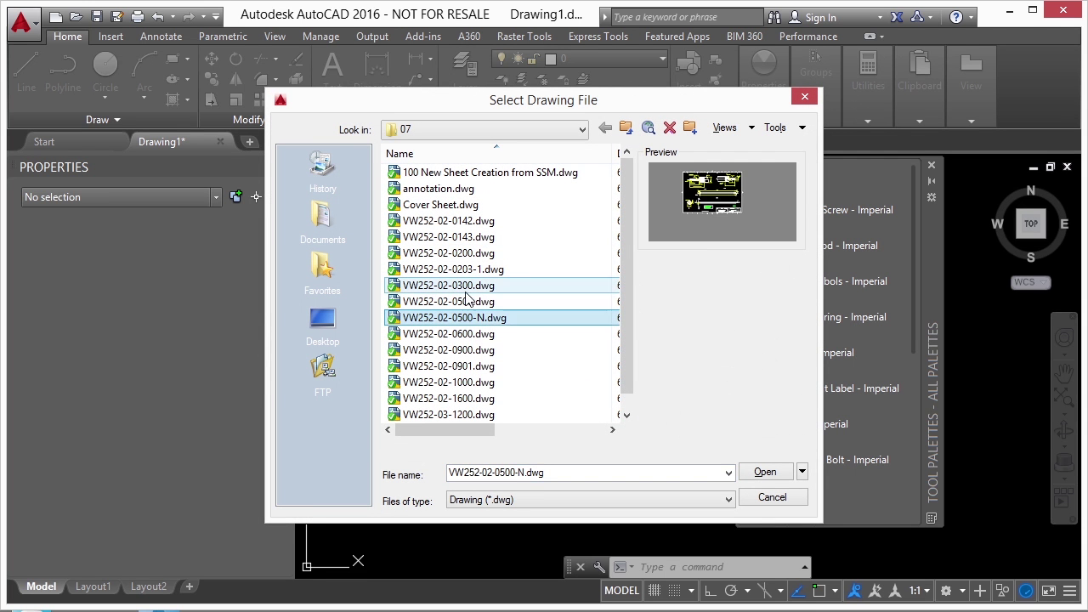
pyautogui.click(475, 286)
pyautogui.click(485, 254)
pyautogui.click(773, 497)
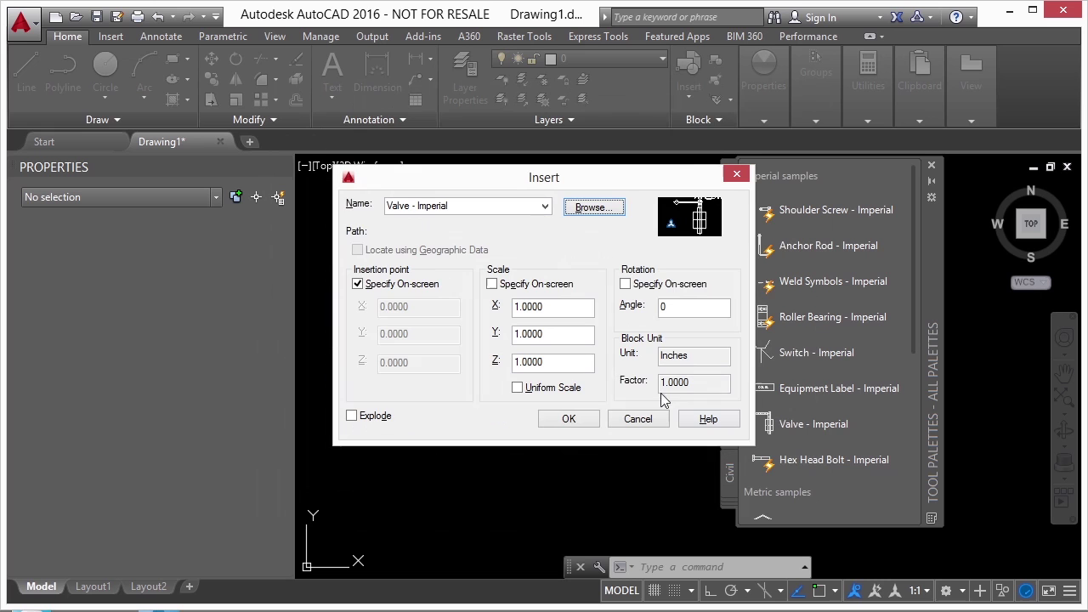
pyautogui.click(634, 420)
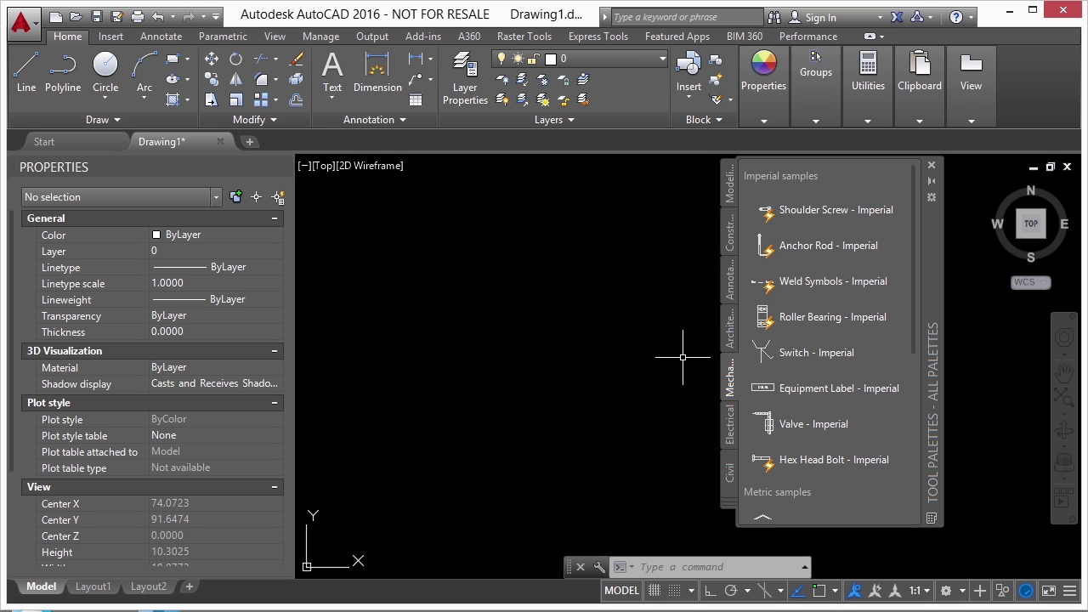
# Place and select a Hex Head Bolt - Imperial block, then pick Valve - Imperial.
pyautogui.click(790, 464)
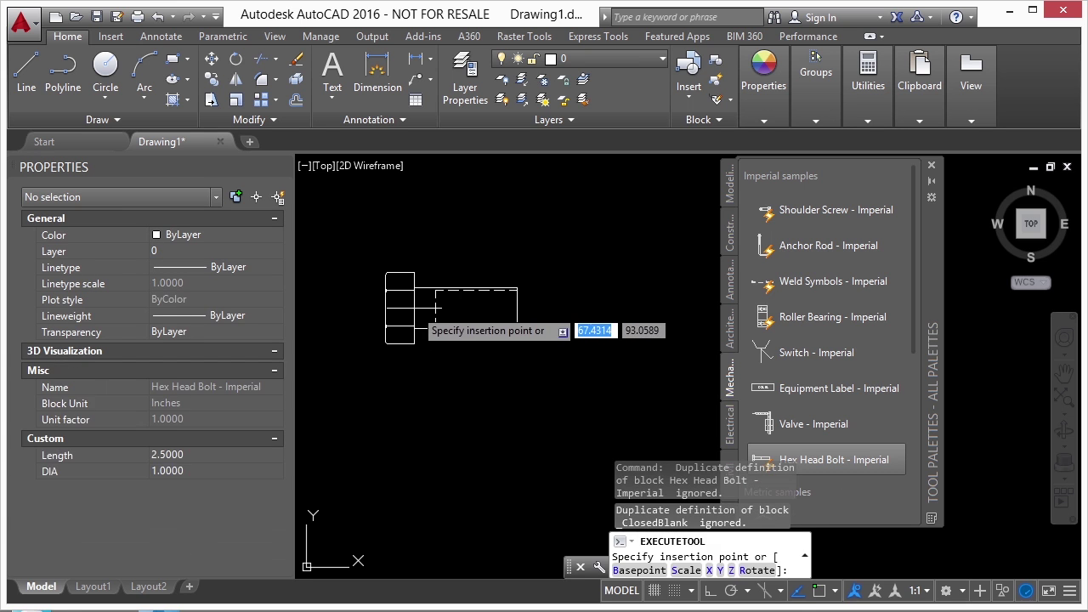
pyautogui.click(464, 320)
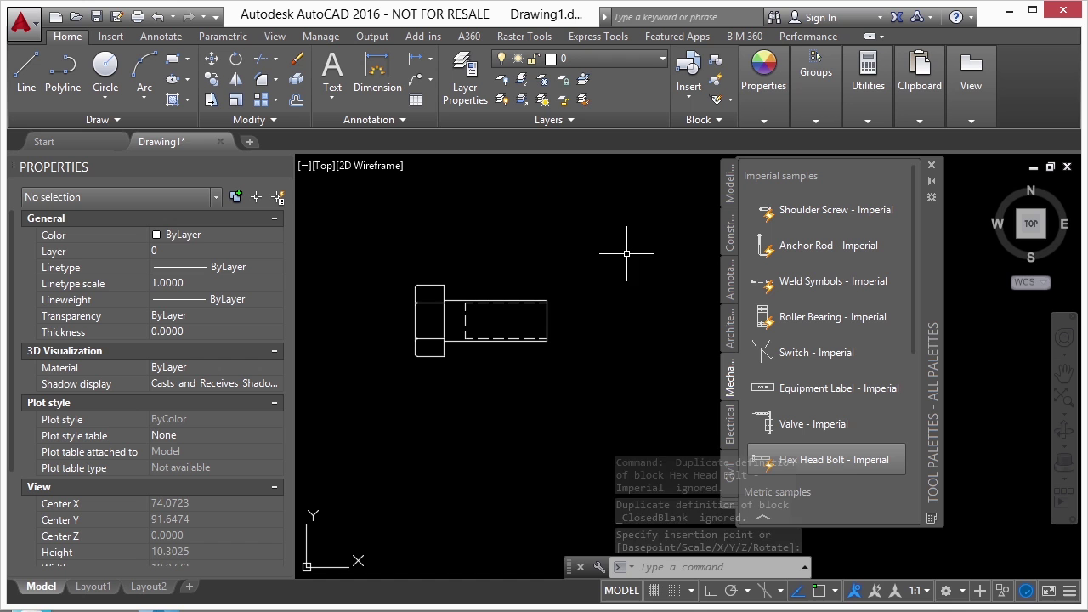
pyautogui.click(510, 301)
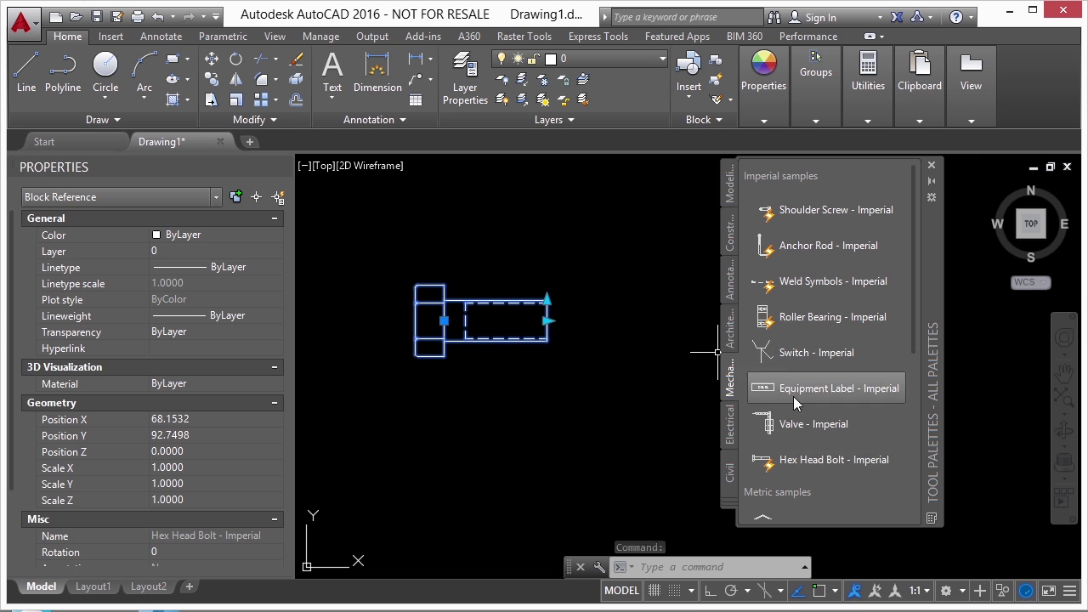
pyautogui.click(803, 424)
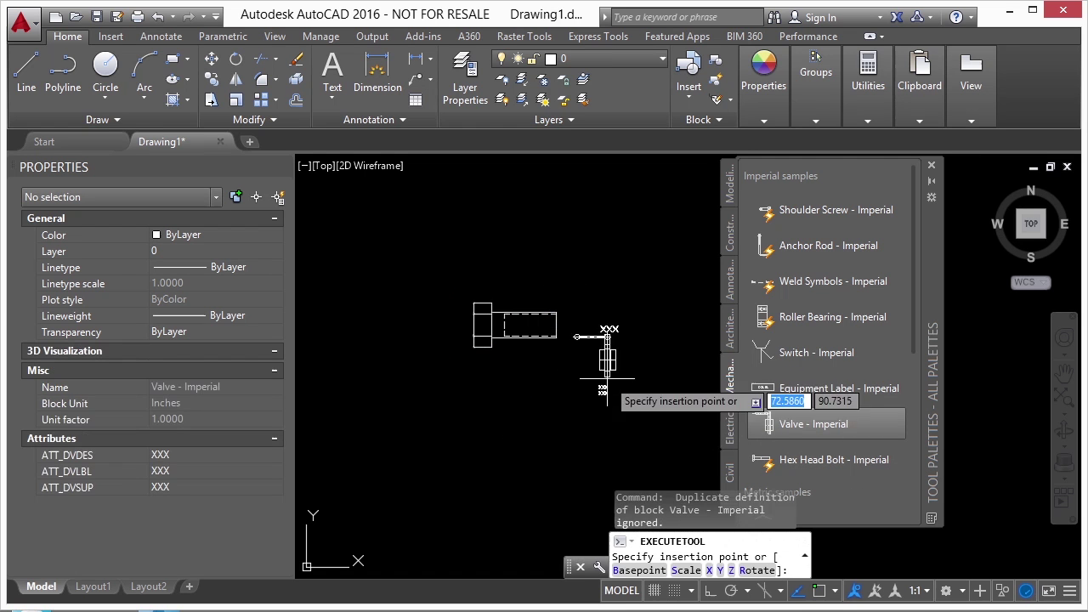
# Place the valve right of the bolt with XXX attributes and cancel a grip stretch.
pyautogui.click(527, 383)
pyautogui.click(484, 435)
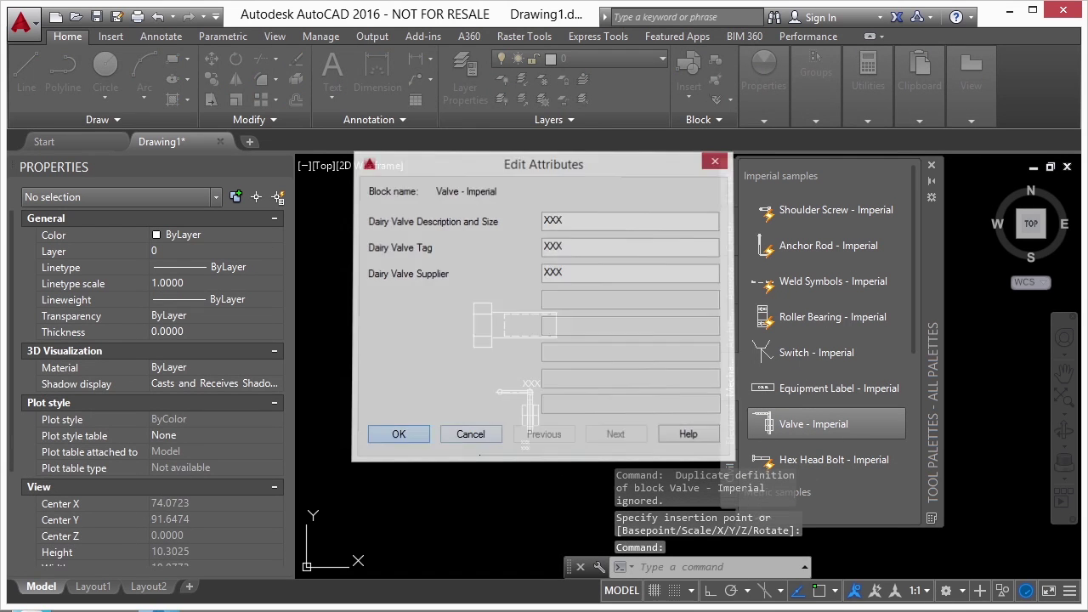
pyautogui.click(510, 399)
pyautogui.scroll(4, 527, 429)
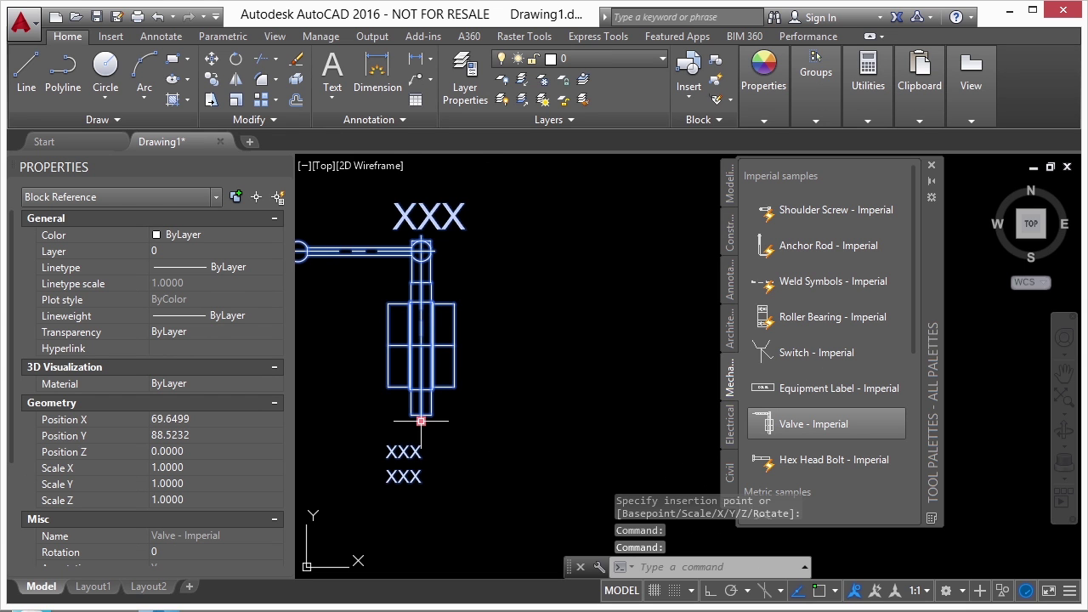
pyautogui.click(421, 421)
pyautogui.scroll(-6, 467, 425)
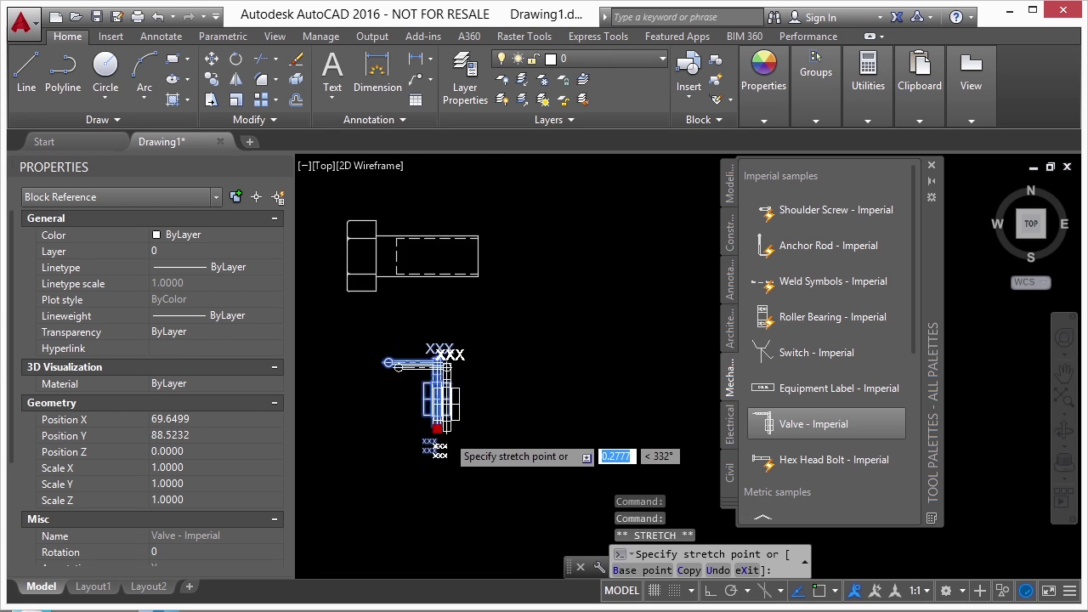
pyautogui.press('Escape')
# Try the bolt's insertion grip, cancel, then window-select only the bolt.
pyautogui.click(424, 311)
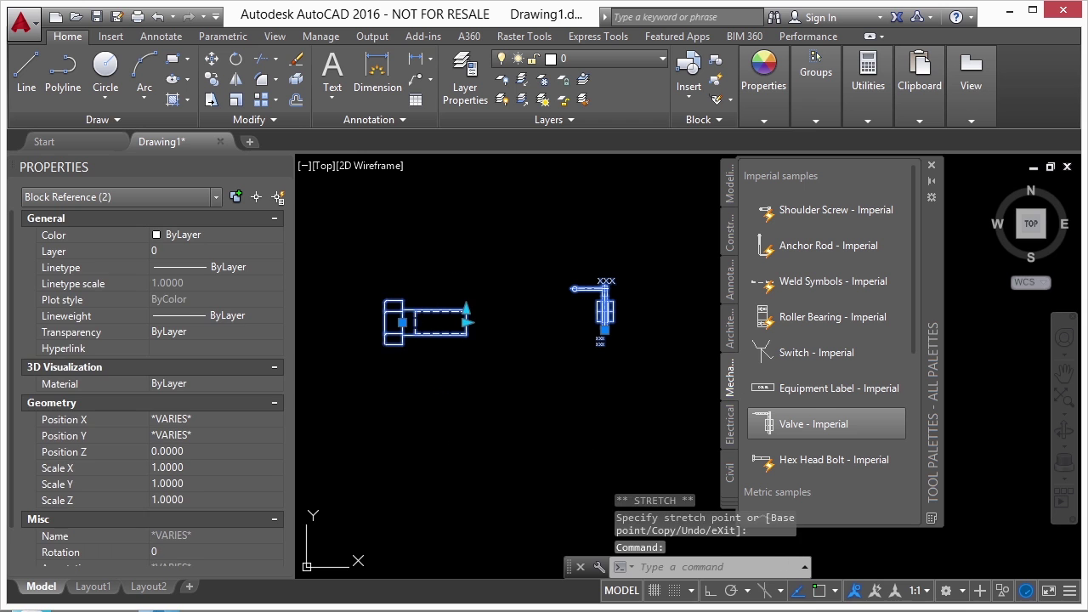
pyautogui.click(403, 322)
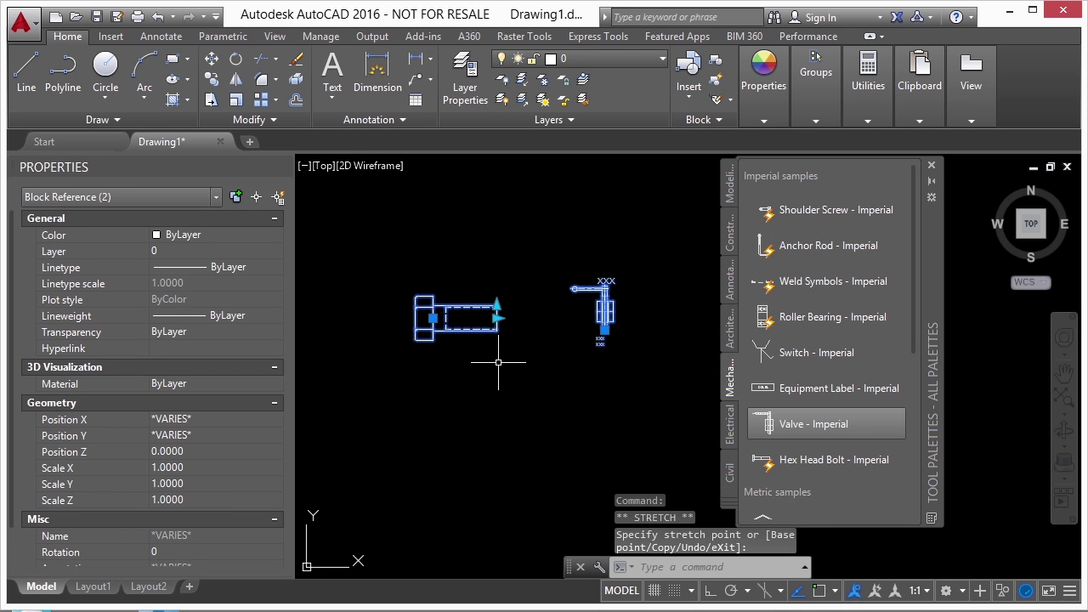
pyautogui.press('Escape')
pyautogui.click(401, 279)
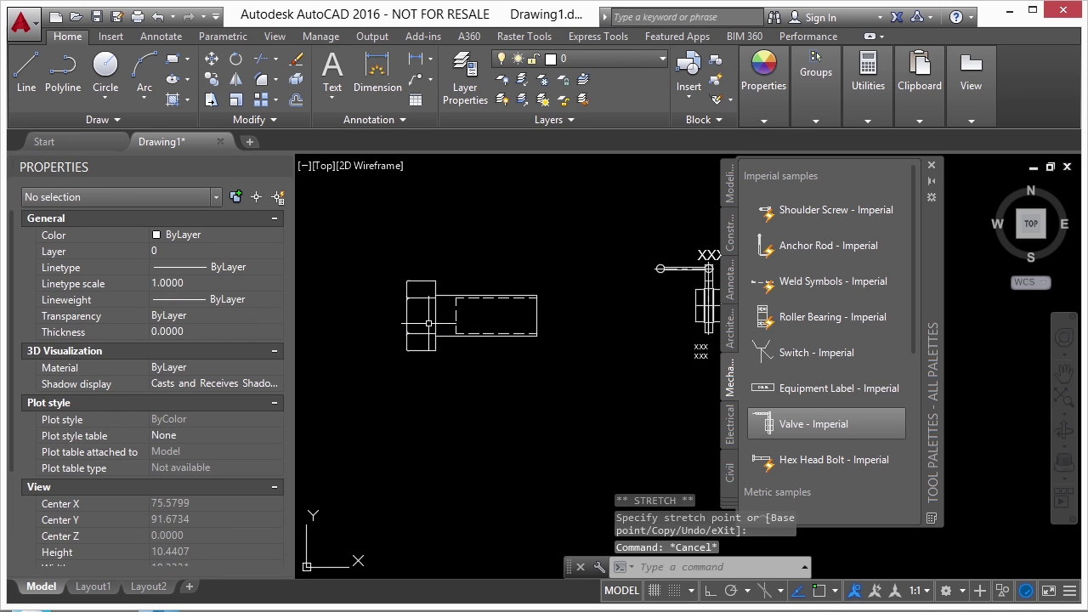
pyautogui.click(538, 352)
pyautogui.scroll(3, 526, 279)
pyautogui.scroll(-3, 481, 307)
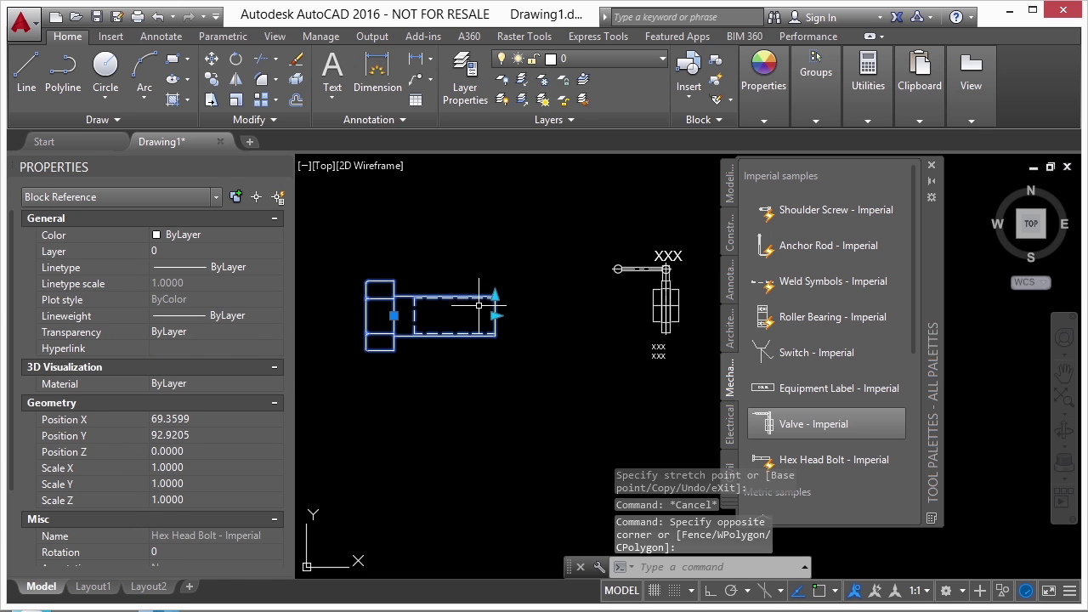
# Erase the valve block and let the Tool Palettes auto-hide.
pyautogui.press('Escape')
pyautogui.press('Escape')
pyautogui.write('e')
pyautogui.press('Return')
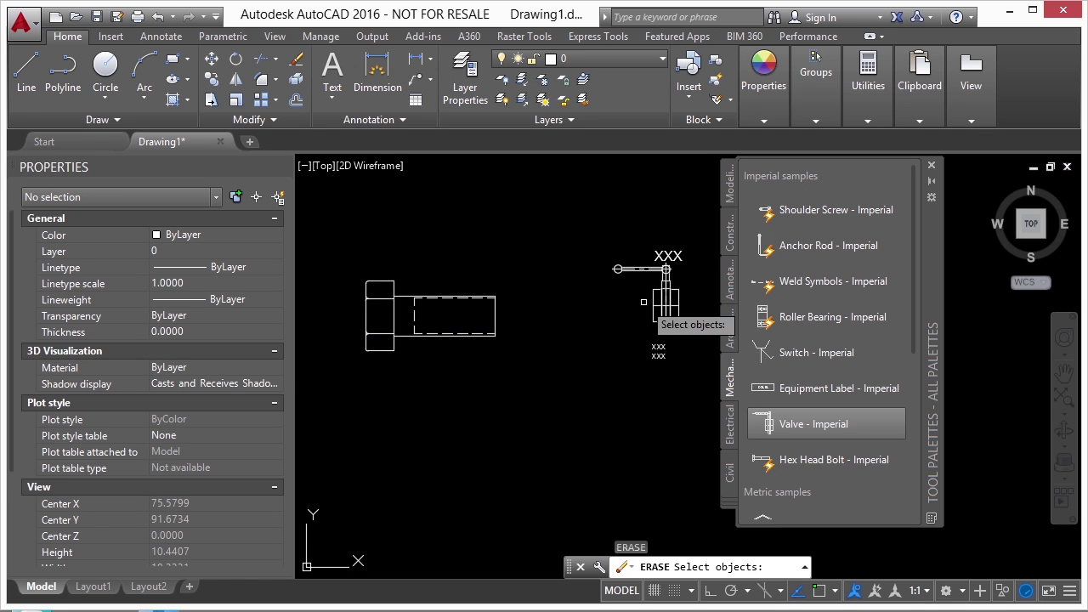
pyautogui.click(633, 269)
pyautogui.press('Return')
pyautogui.click(932, 181)
# Select the Hex Head Bolt and try its diameter grips, confirming a length of 3.
pyautogui.click(485, 297)
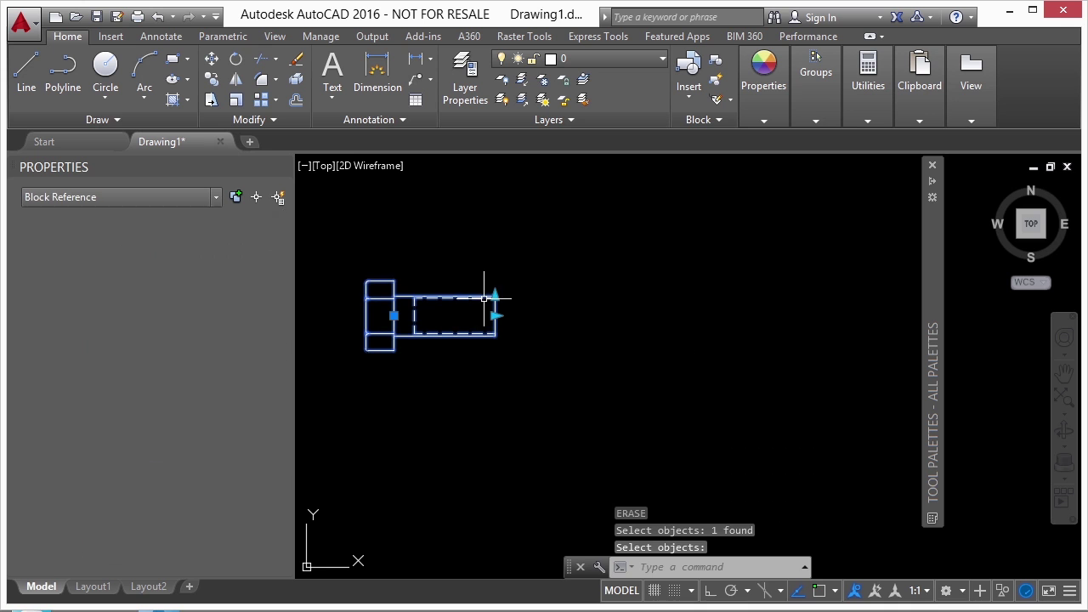
pyautogui.scroll(4, 490, 292)
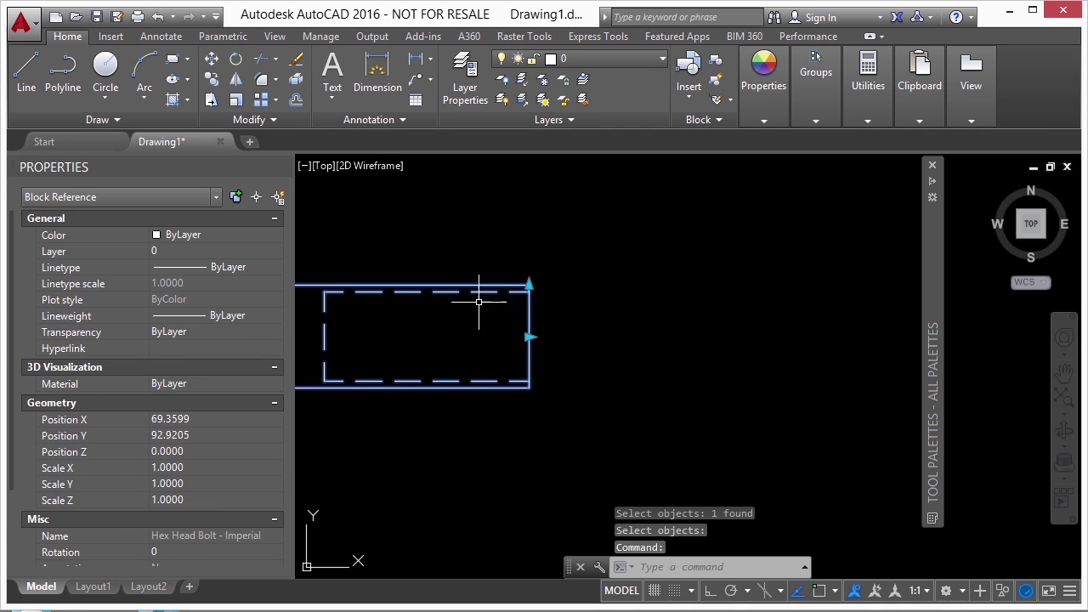
pyautogui.scroll(-4, 630, 324)
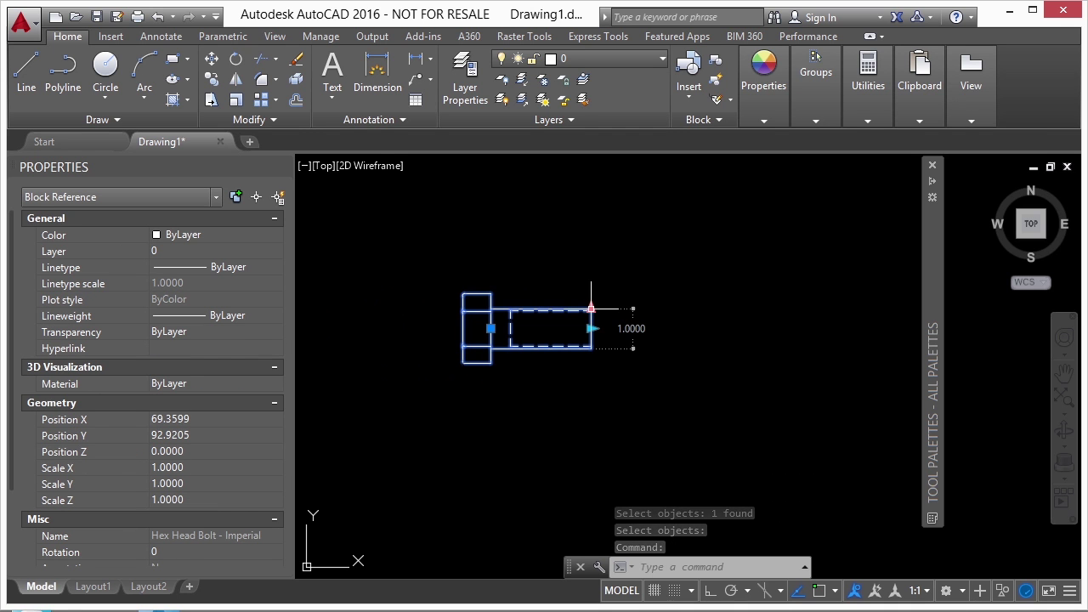
pyautogui.click(592, 308)
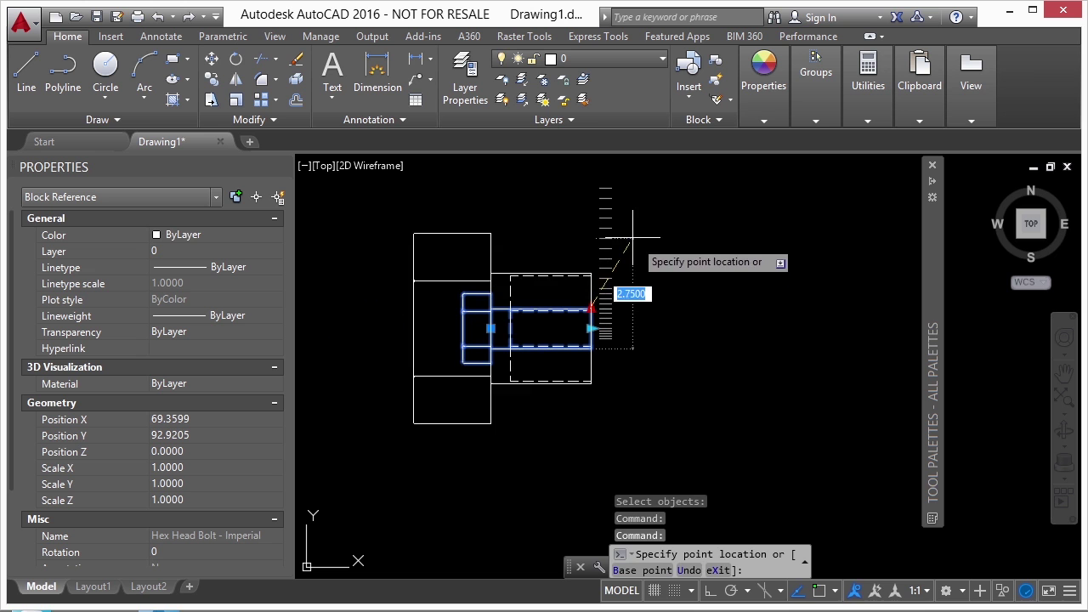
pyautogui.click(592, 307)
pyautogui.scroll(-2, 563, 340)
pyautogui.click(553, 289)
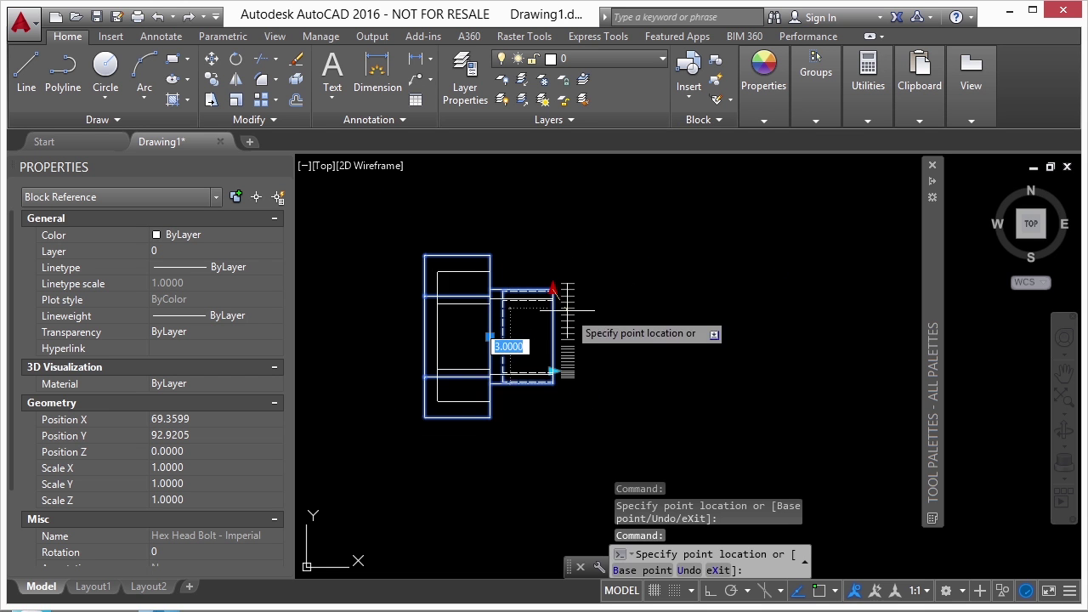
pyautogui.press('Escape')
pyautogui.click(553, 289)
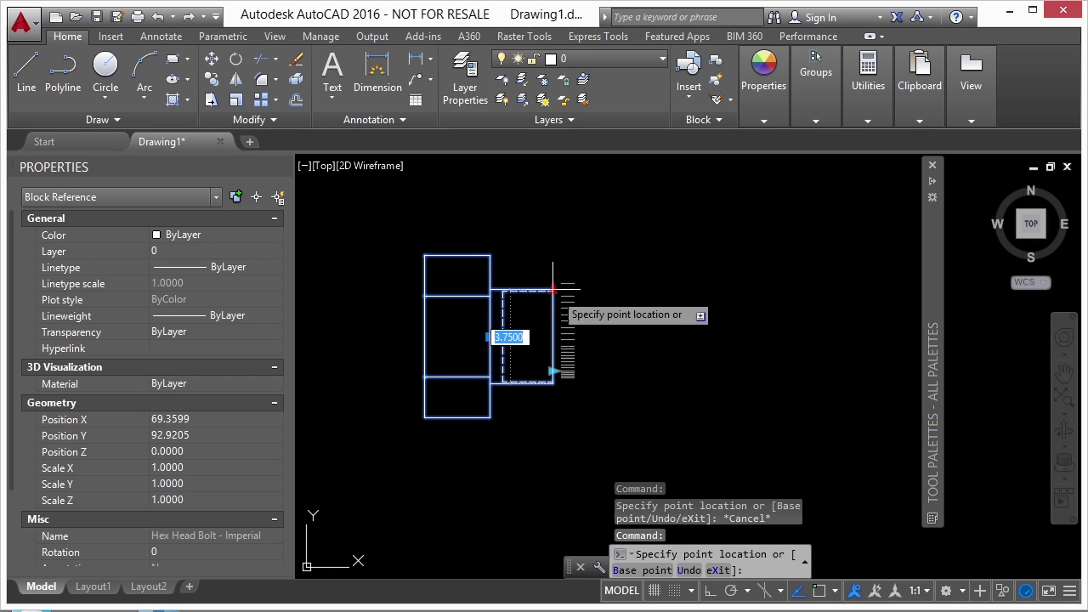
pyautogui.scroll(2, 576, 287)
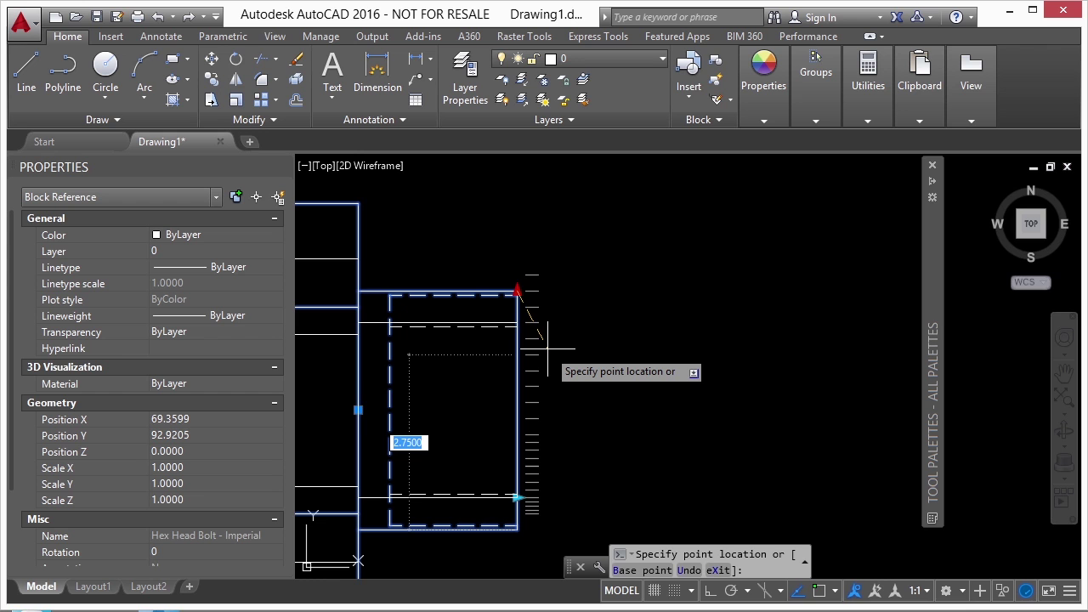
pyautogui.press('Return')
pyautogui.scroll(-4, 547, 349)
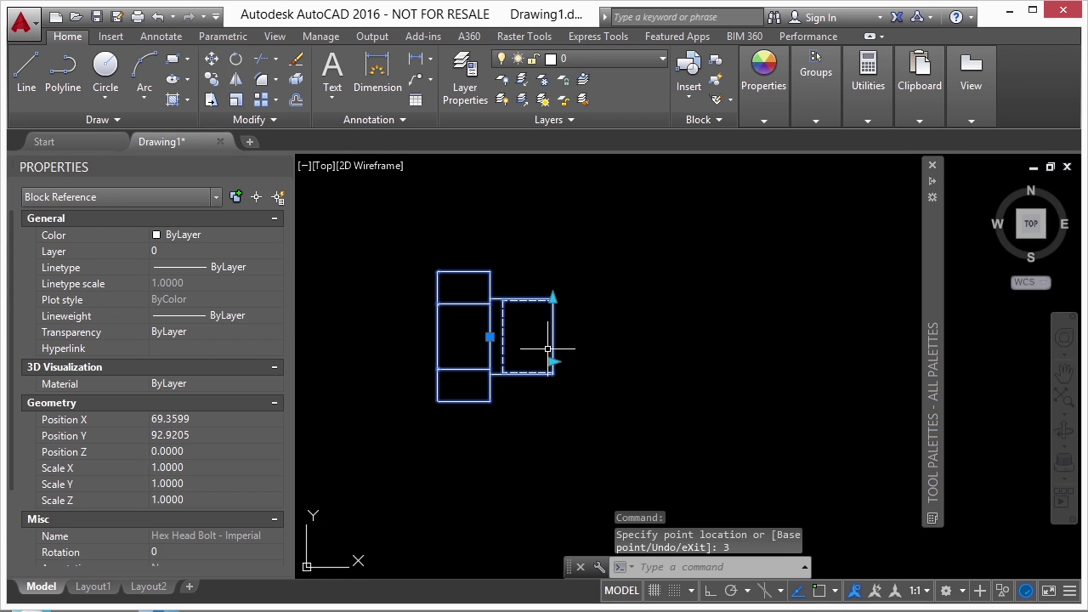
# Stretch the bolt's shaft to a length of 12 and deselect it.
pyautogui.click(549, 299)
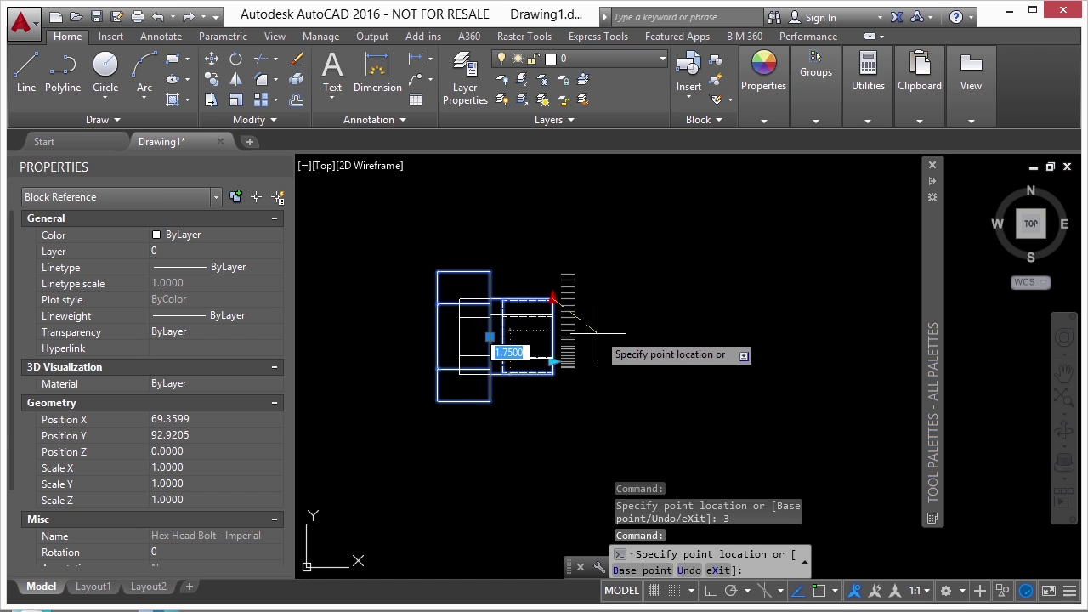
pyautogui.press('Escape')
pyautogui.click(552, 342)
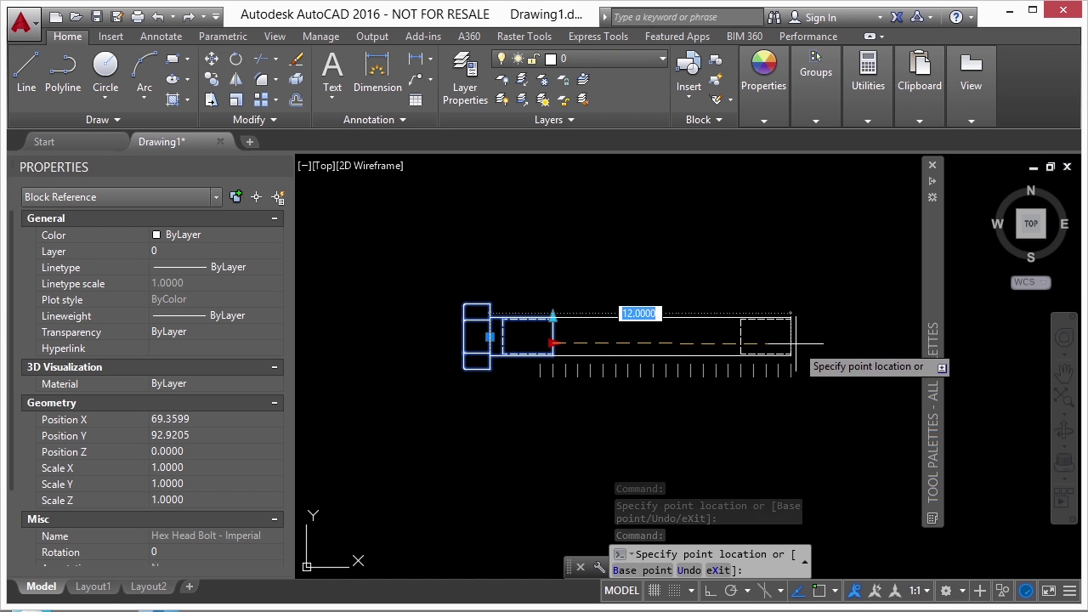
pyautogui.click(717, 343)
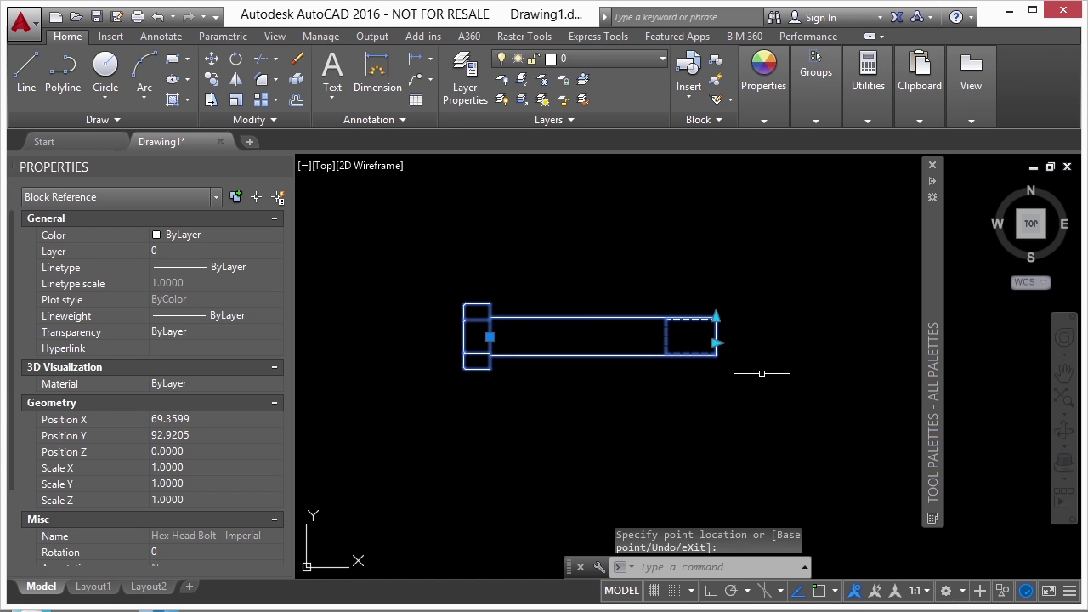
pyautogui.press('Escape')
pyautogui.scroll(-2, 456, 263)
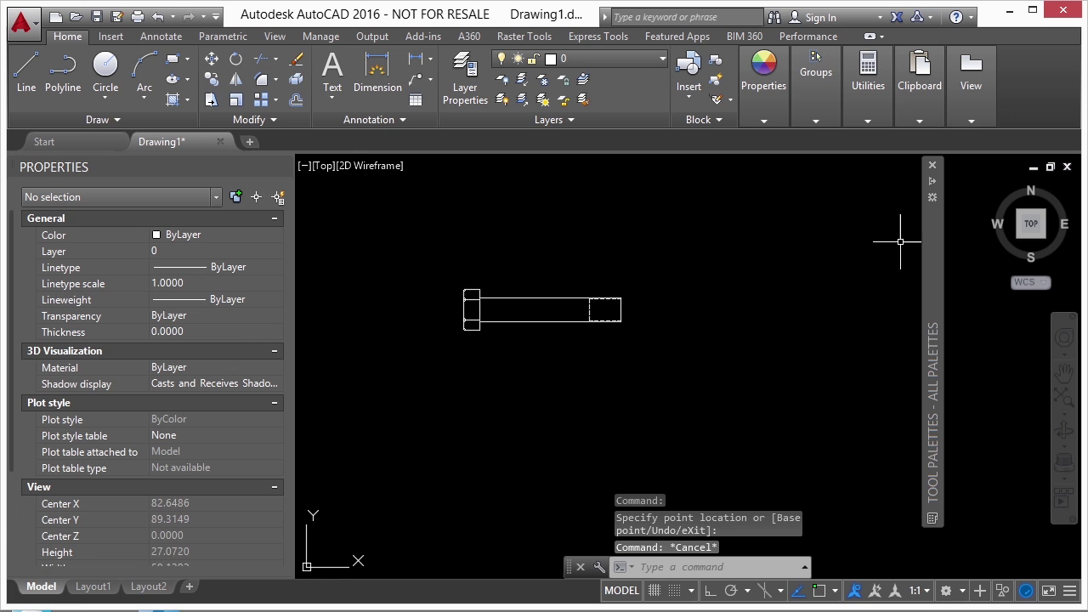
# Insert a Shoulder Screw - Imperial block, move it to a new spot, and stretch its threaded end.
pyautogui.moveTo(934, 187)
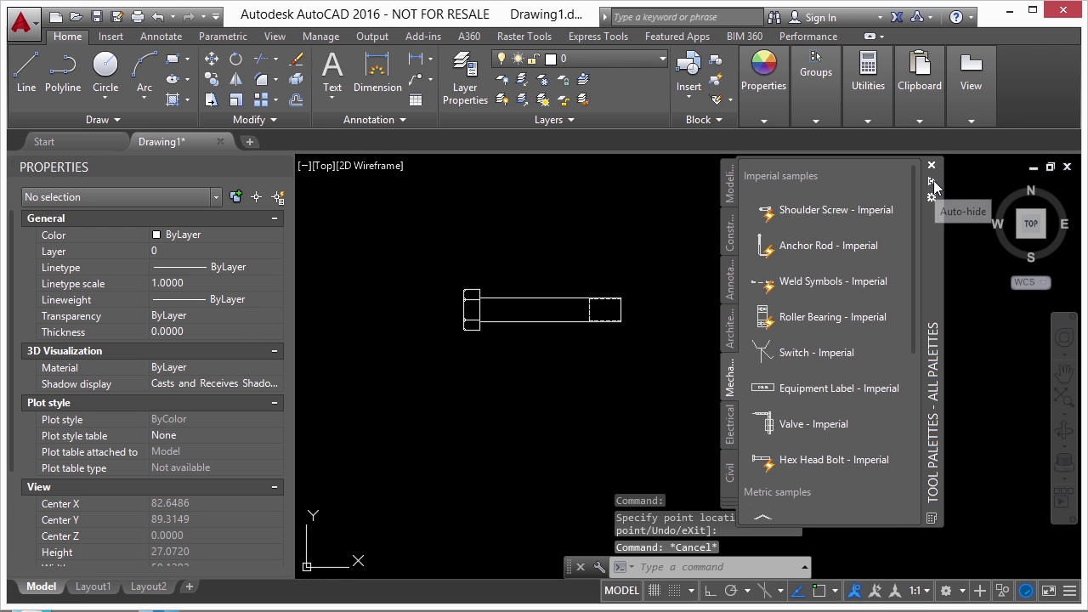
pyautogui.click(812, 212)
pyautogui.click(451, 270)
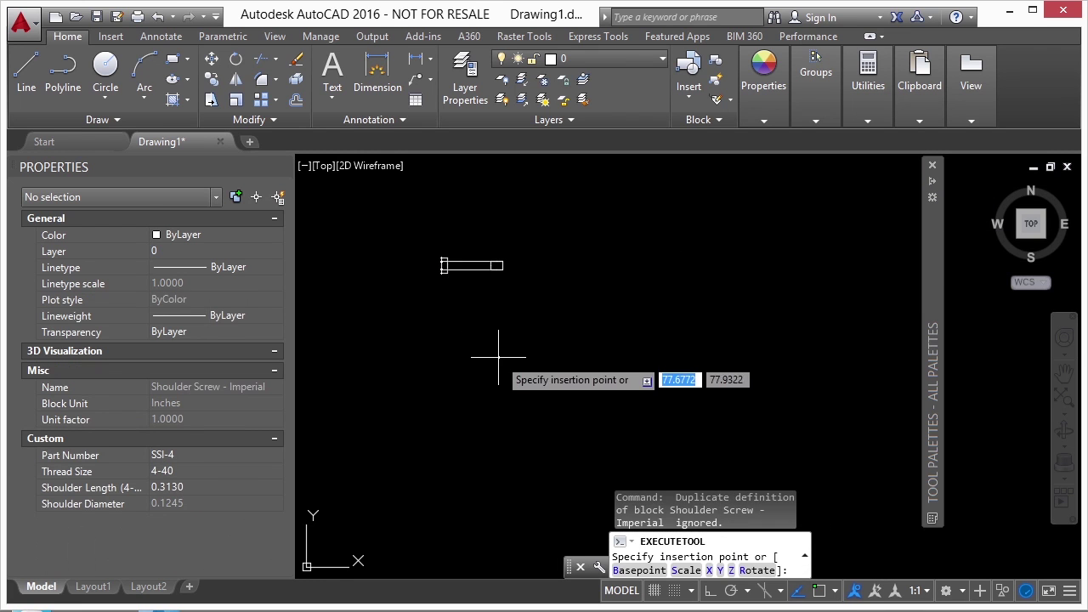
pyautogui.scroll(-2, 476, 331)
pyautogui.scroll(5, 493, 336)
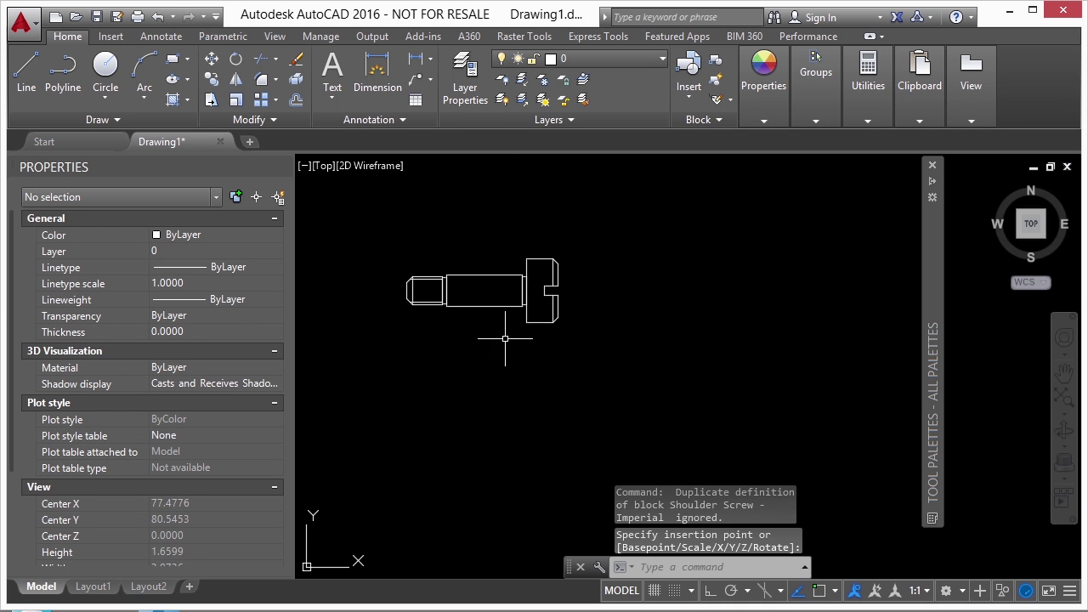
pyautogui.click(483, 274)
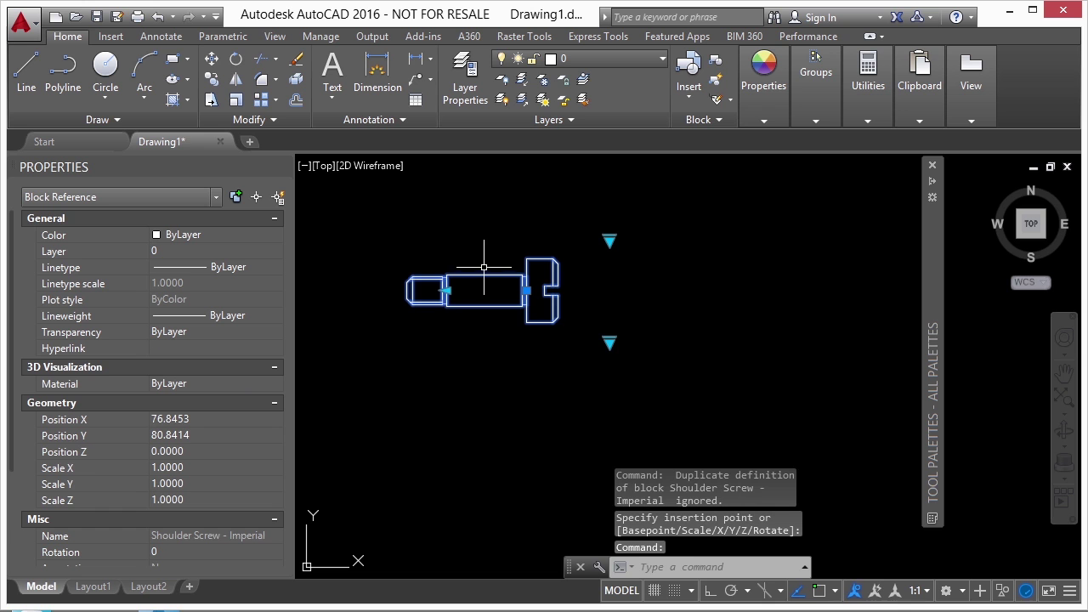
pyautogui.click(446, 290)
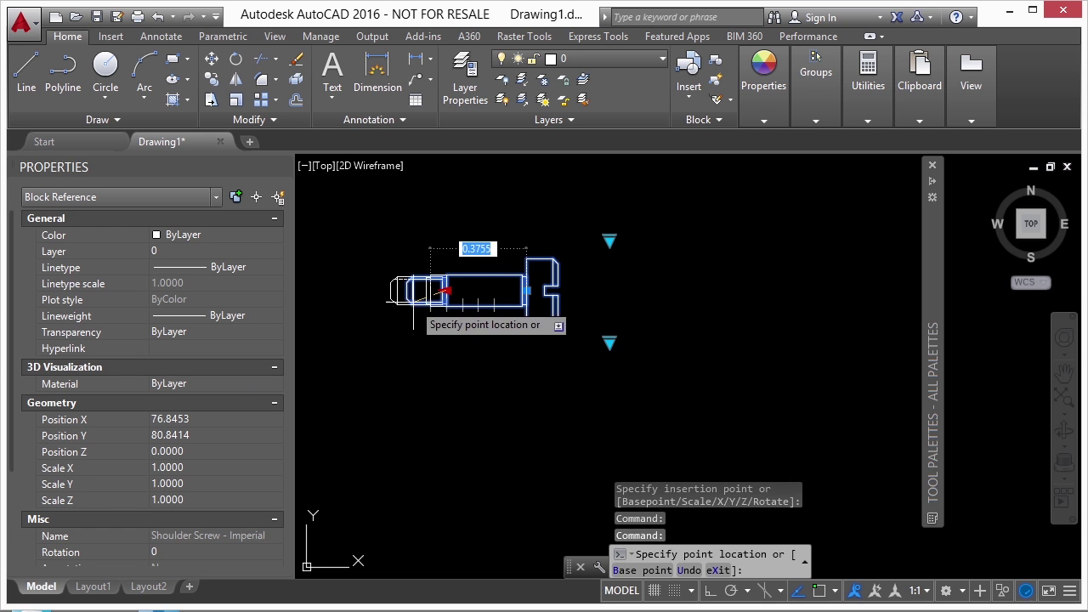
pyautogui.click(493, 312)
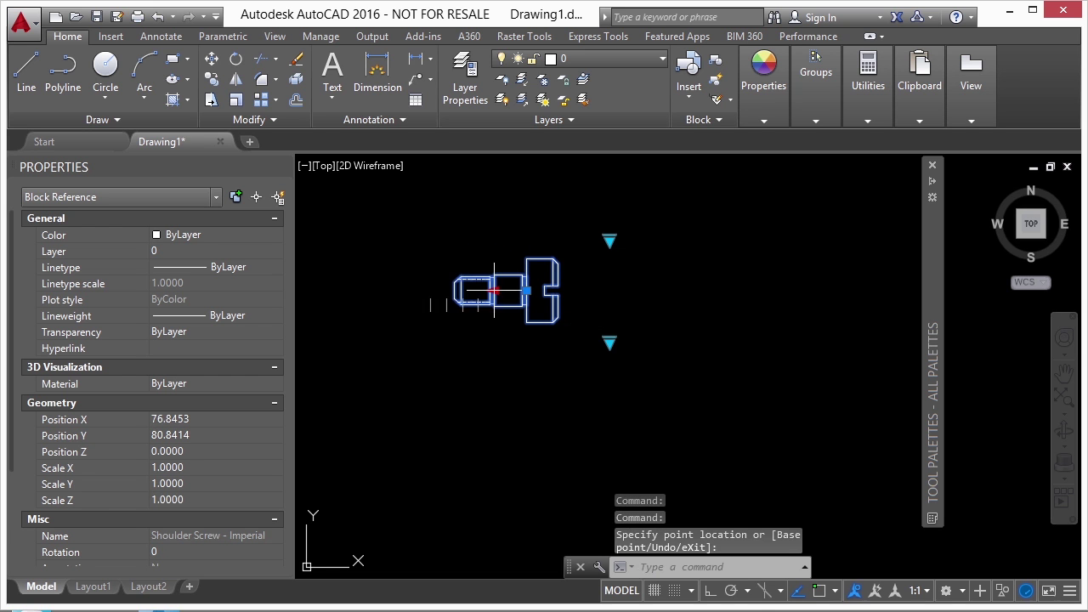
pyautogui.click(429, 291)
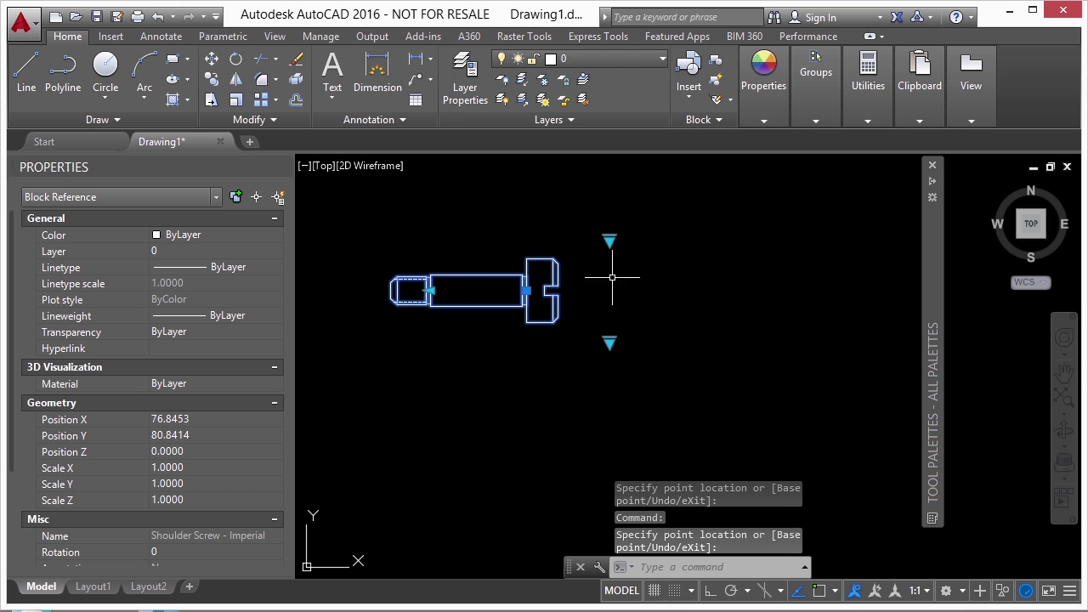
# Cycle the screw's thread size through 1/4-20 (Small), 1/4-20 (Large), 5/16-18 and 3/8-16.
pyautogui.click(610, 342)
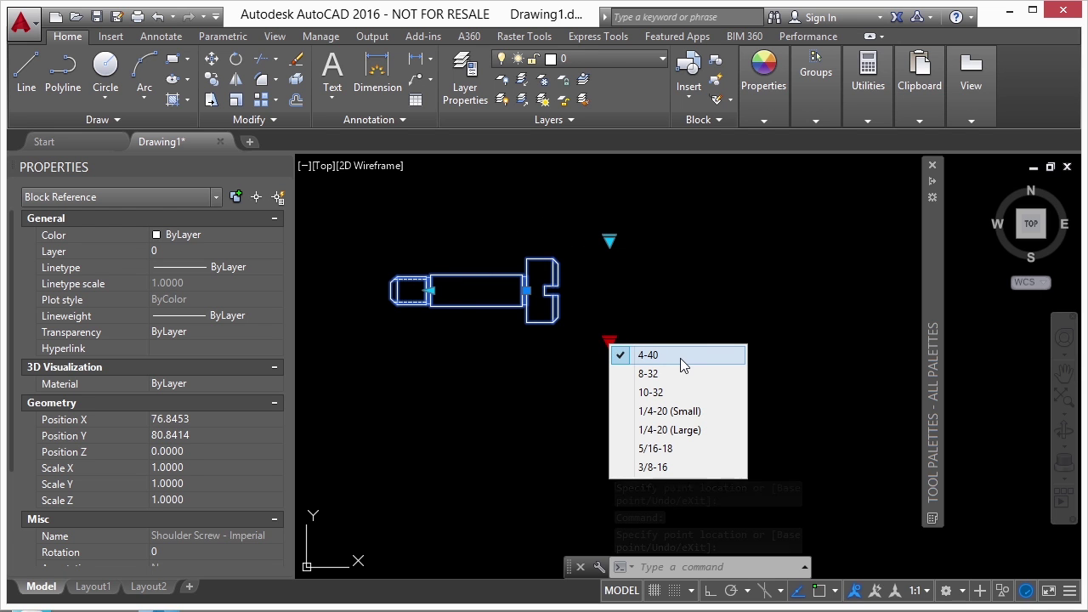
pyautogui.click(685, 412)
pyautogui.click(610, 342)
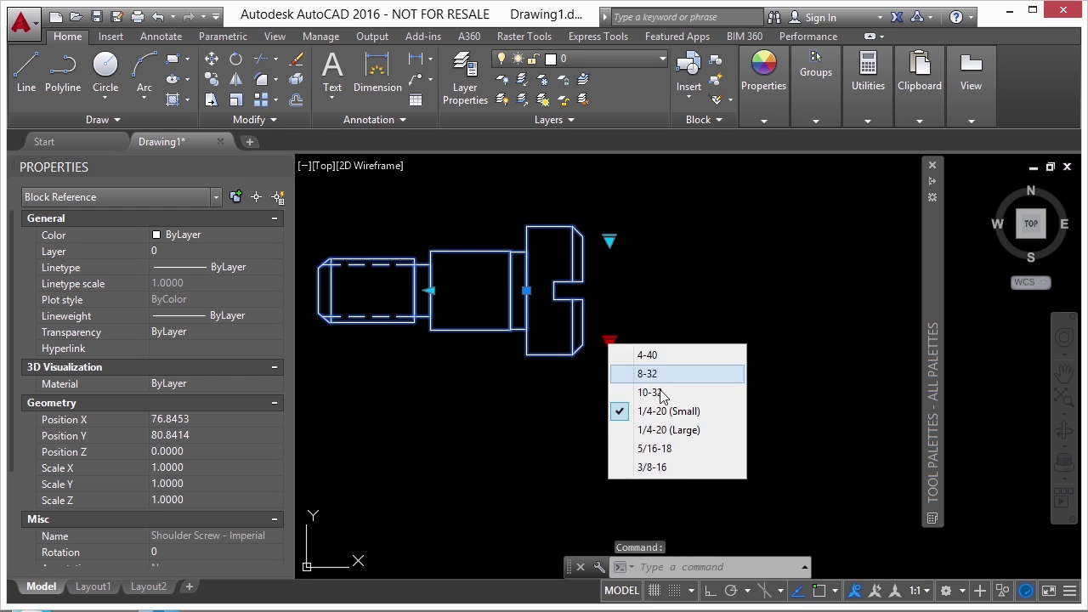
pyautogui.click(672, 428)
pyautogui.click(609, 343)
pyautogui.click(663, 448)
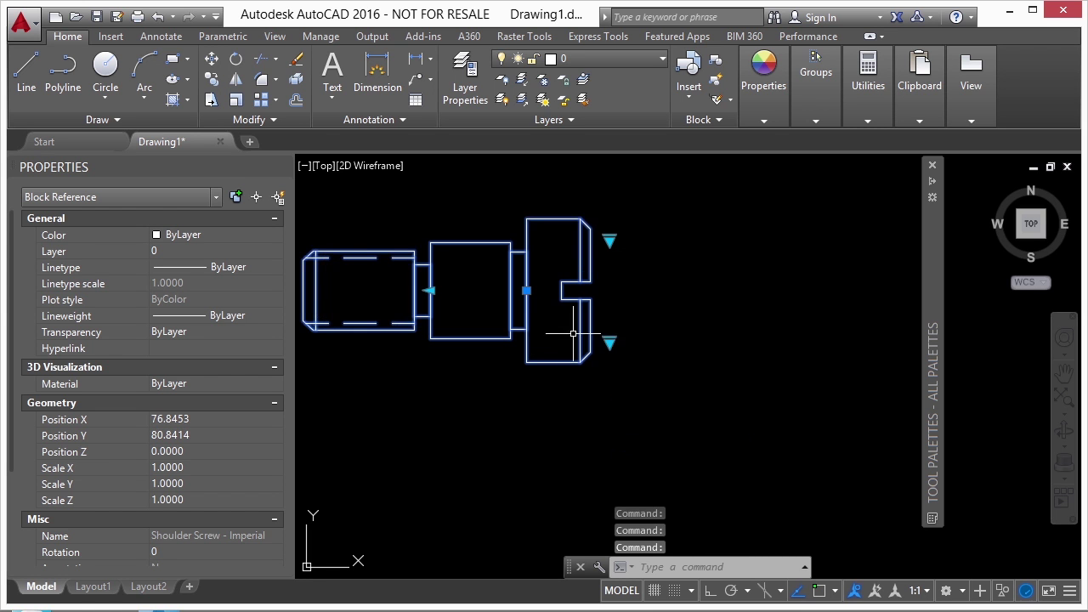
pyautogui.click(610, 343)
pyautogui.click(671, 466)
pyautogui.scroll(-1, 791, 329)
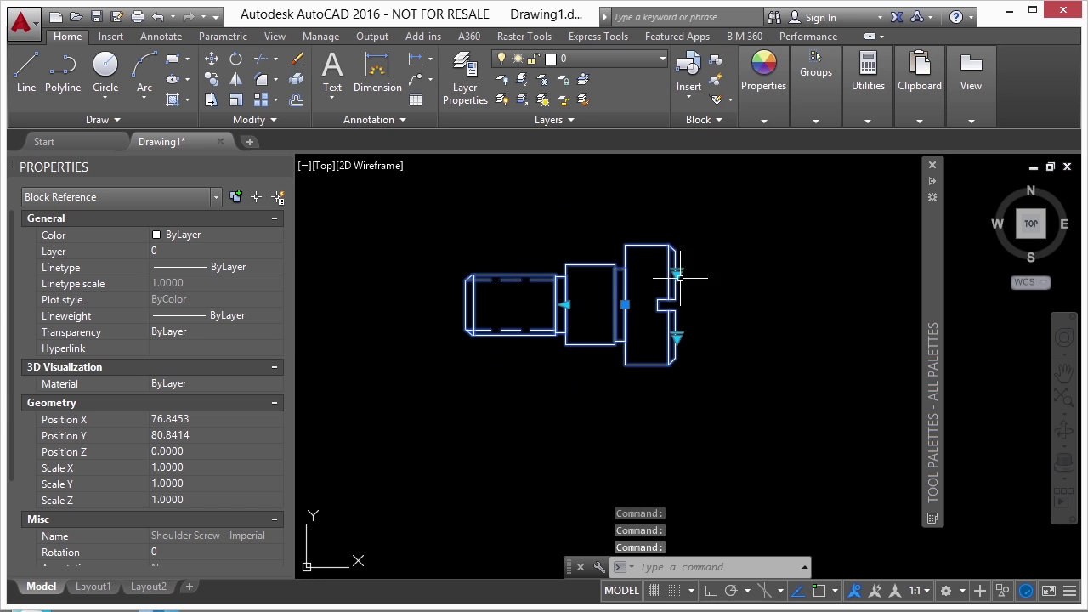
# Try part numbers SSI-1 and SSI-20, then settle on 1/4-20 (Large) with SSI-11.
pyautogui.click(674, 272)
pyautogui.click(733, 44)
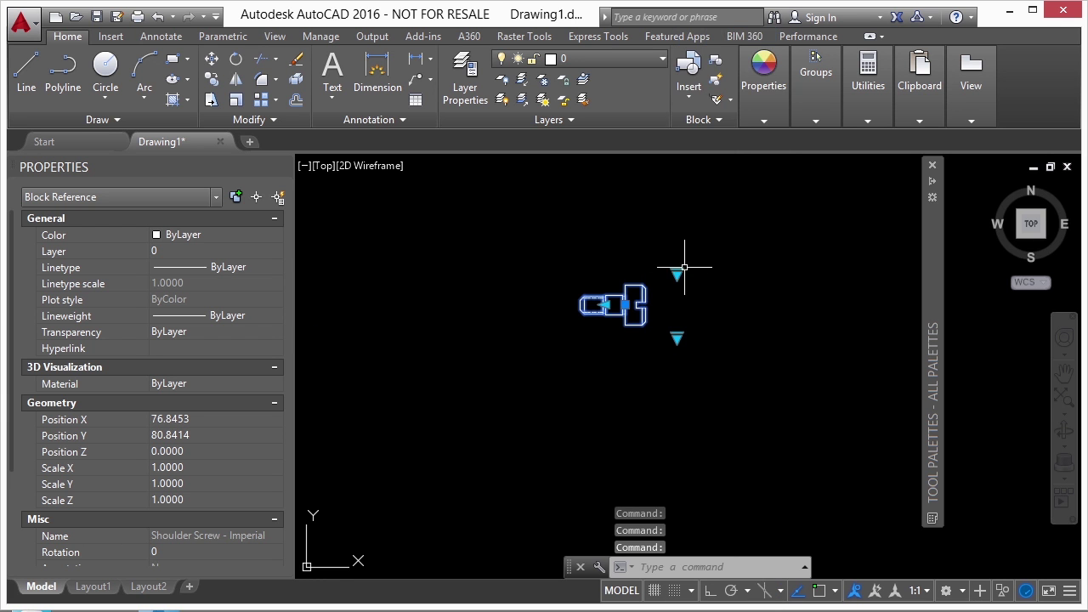
pyautogui.click(676, 272)
pyautogui.click(715, 278)
pyautogui.click(676, 274)
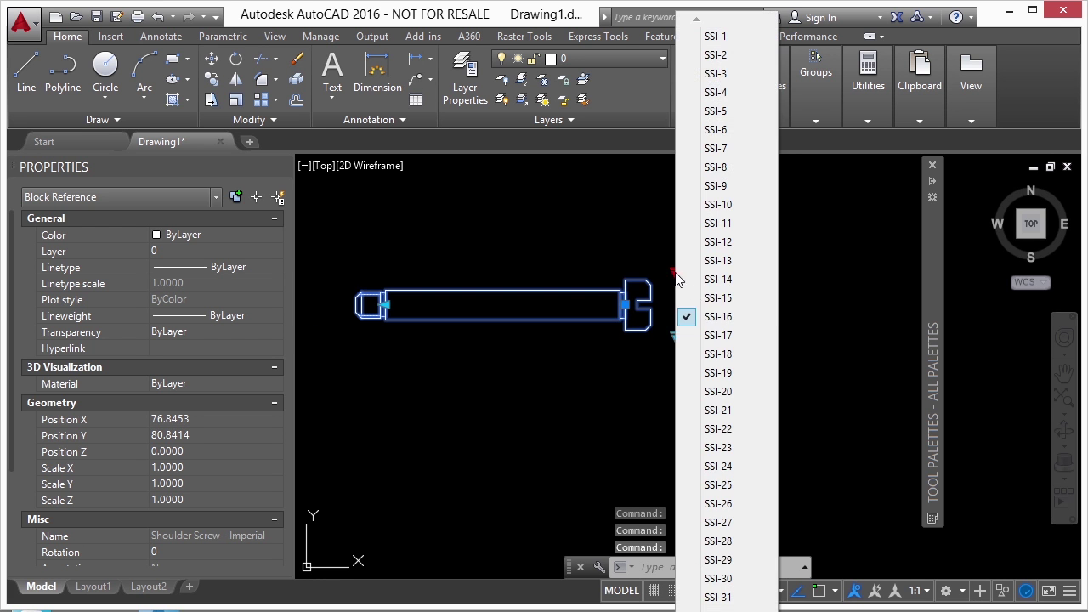
pyautogui.click(721, 390)
pyautogui.click(677, 337)
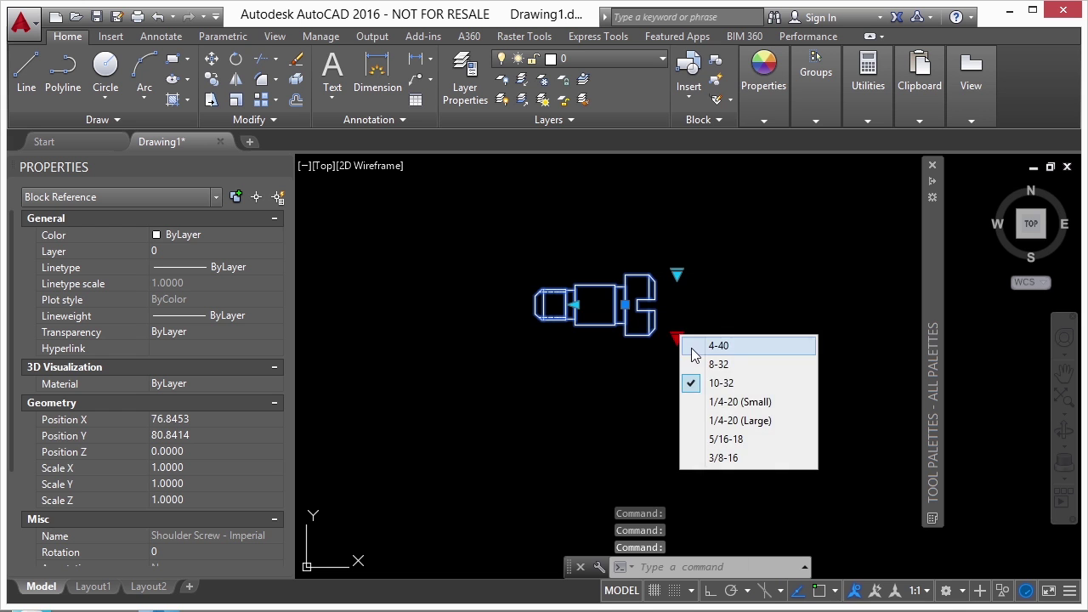
pyautogui.click(714, 418)
pyautogui.click(676, 274)
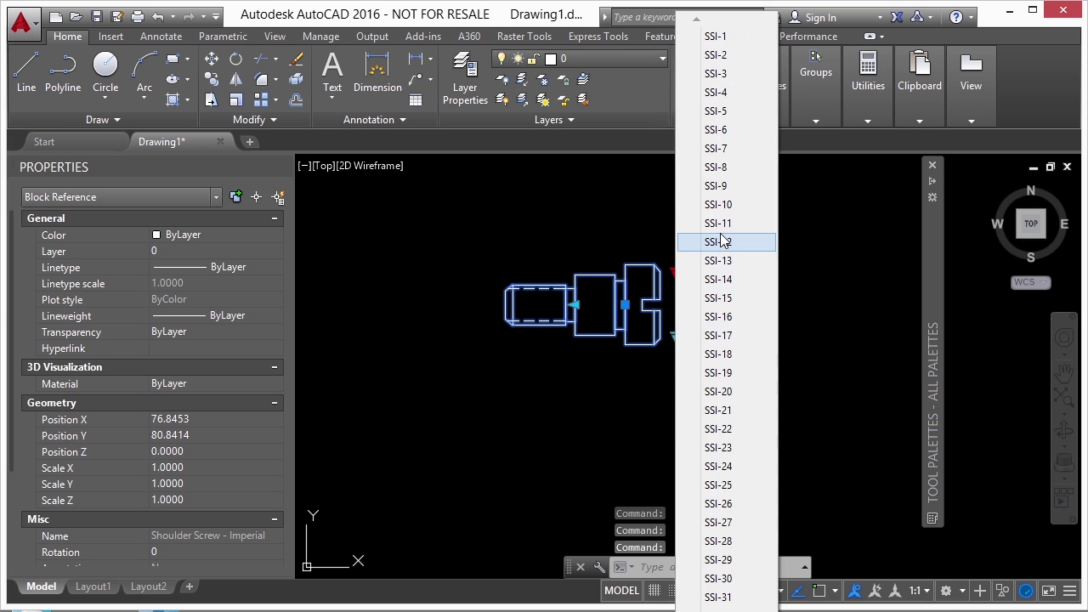
pyautogui.click(719, 223)
pyautogui.press('Escape')
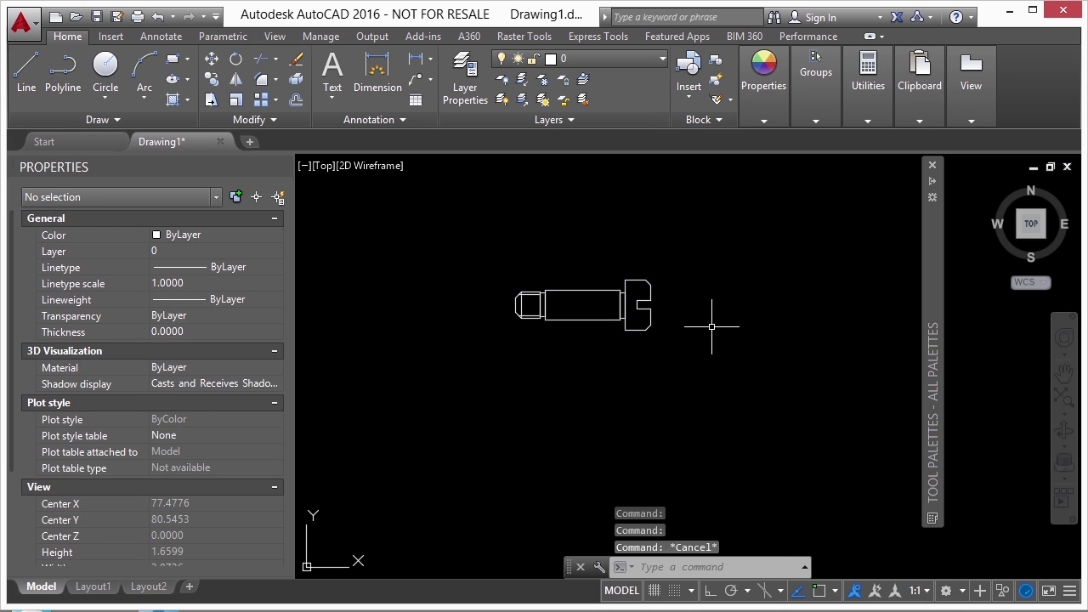
# Insert a Roller Bearing - Imperial block and set its size to R10, then R20.
pyautogui.scroll(-8, 548, 251)
pyautogui.moveTo(936, 294)
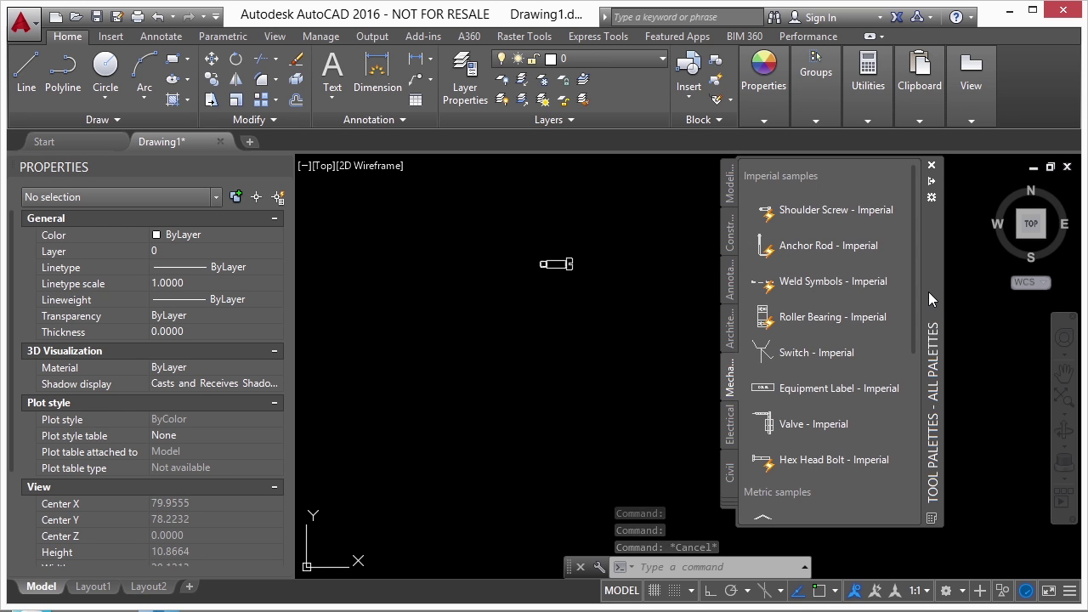
pyautogui.click(788, 320)
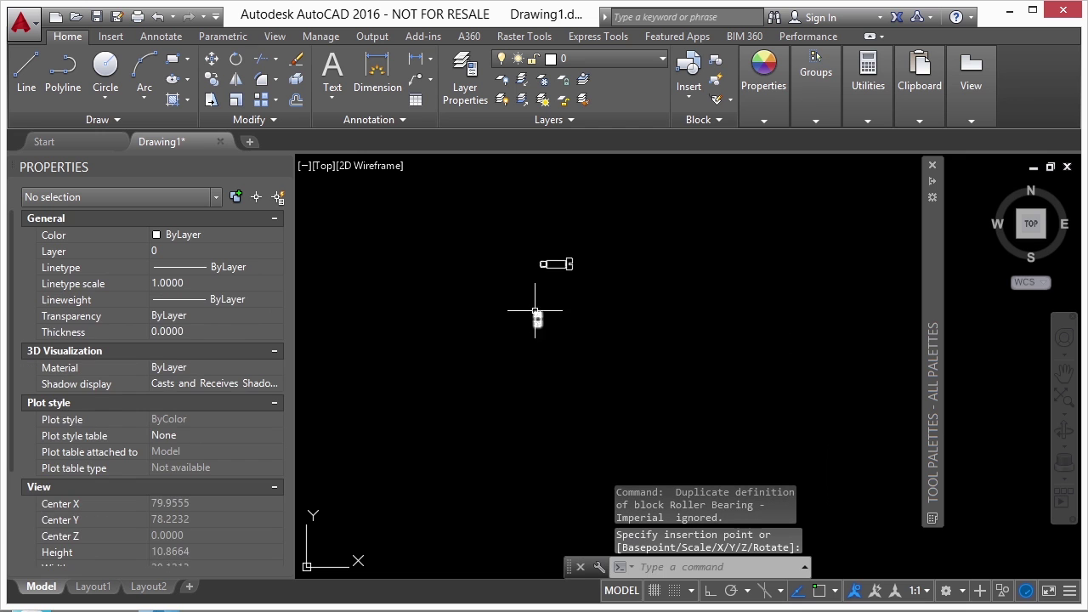
pyautogui.scroll(5, 535, 334)
pyautogui.scroll(4, 571, 365)
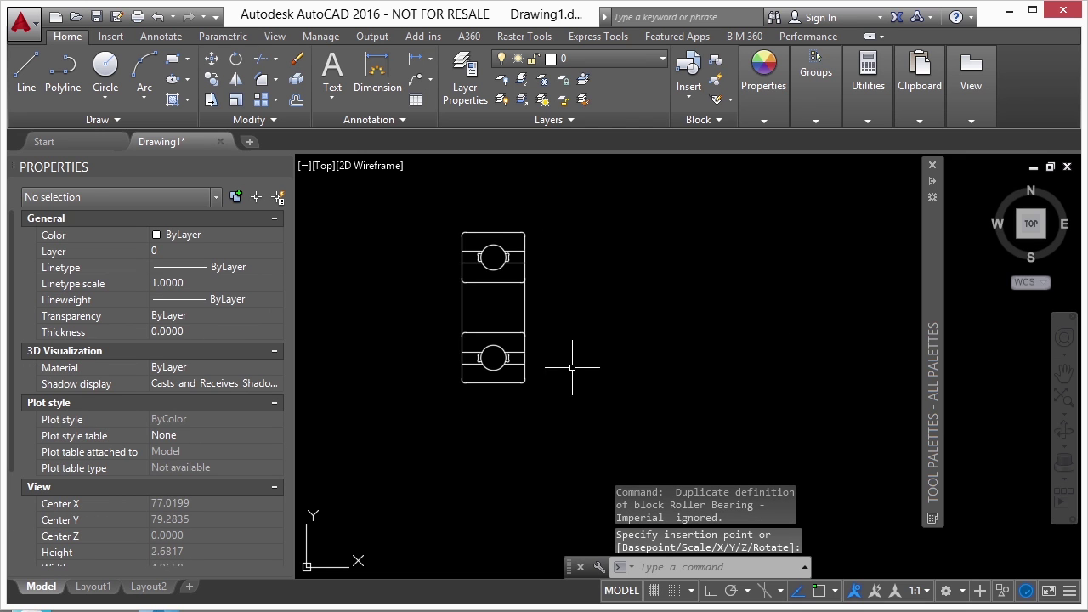
pyautogui.click(523, 290)
pyautogui.click(509, 308)
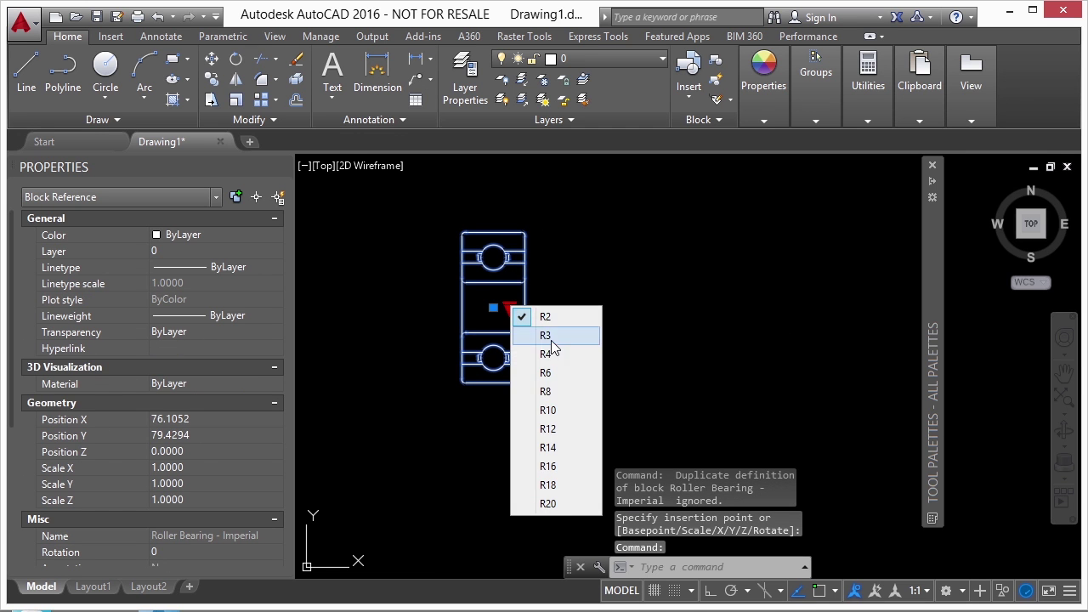
pyautogui.click(561, 409)
pyautogui.scroll(-4, 554, 295)
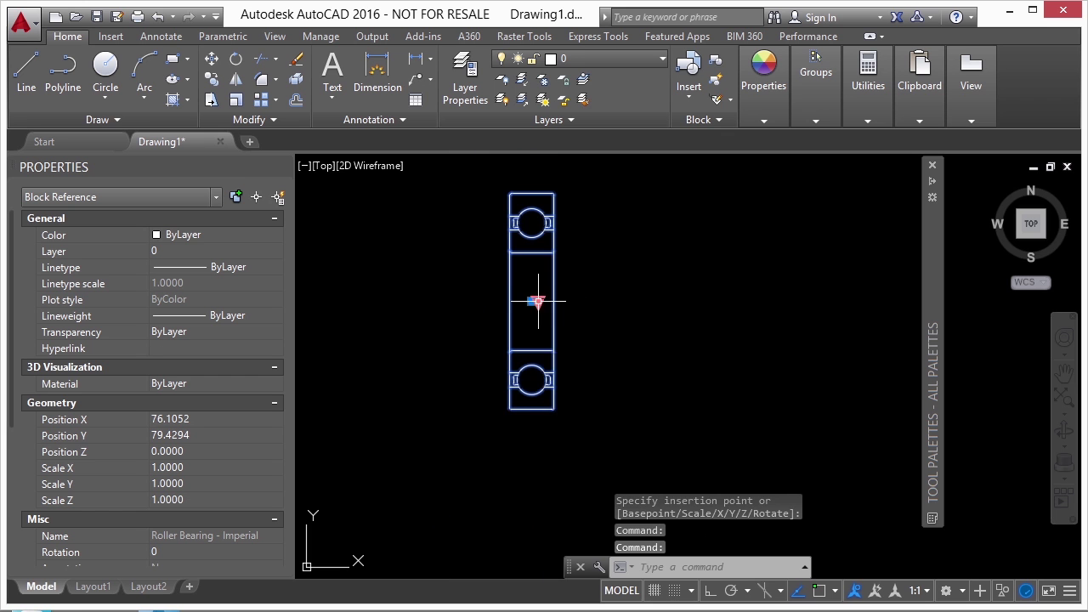
pyautogui.click(537, 301)
pyautogui.click(586, 501)
pyautogui.scroll(-2, 607, 344)
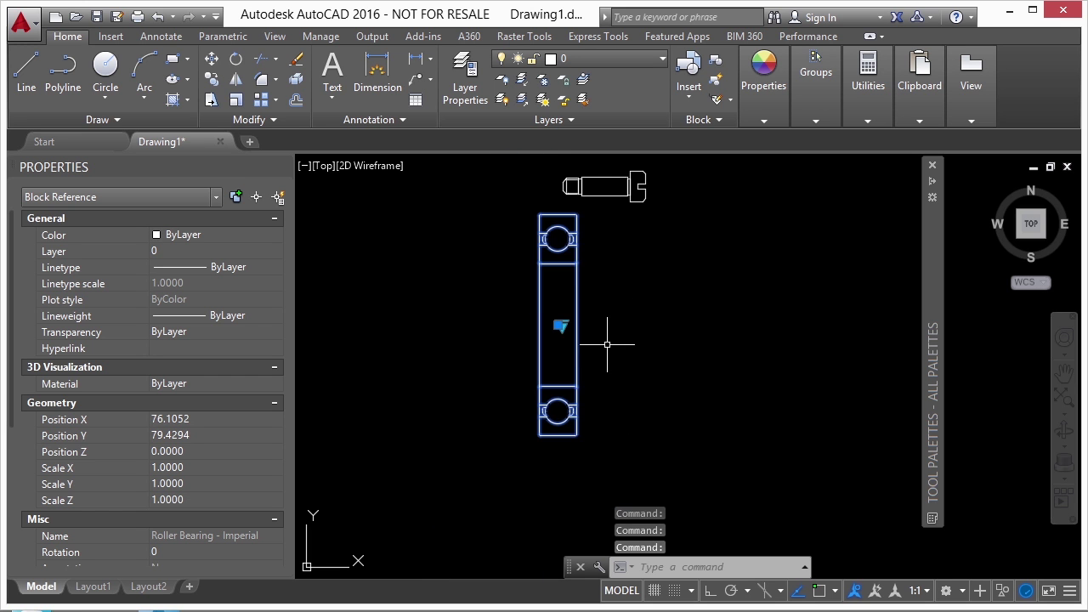
pyautogui.press('Escape')
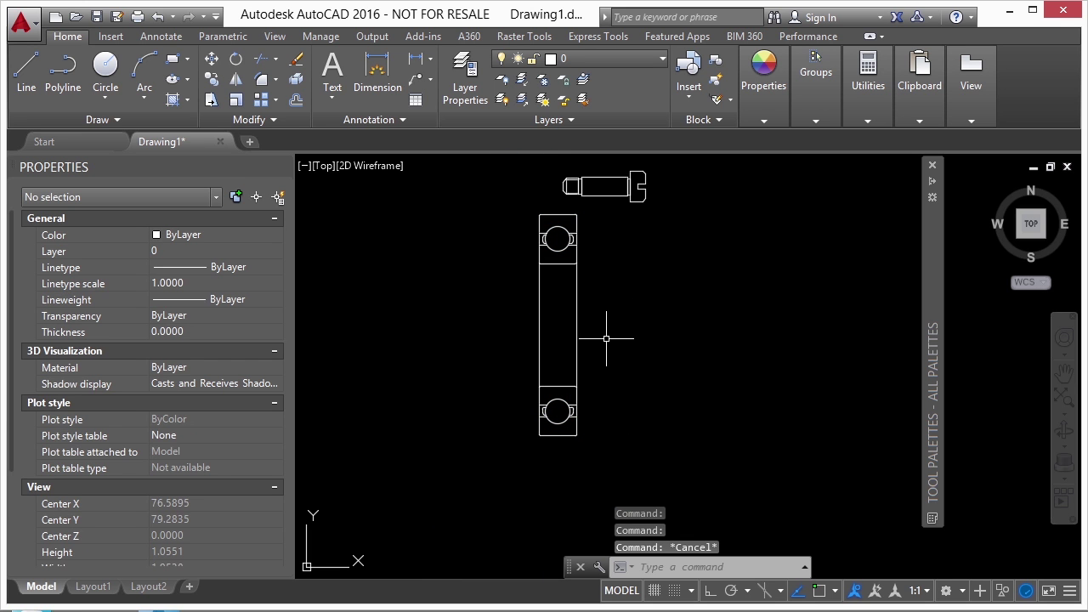
# Switch the bearing to R6, then back to R20.
pyautogui.click(575, 301)
pyautogui.click(562, 325)
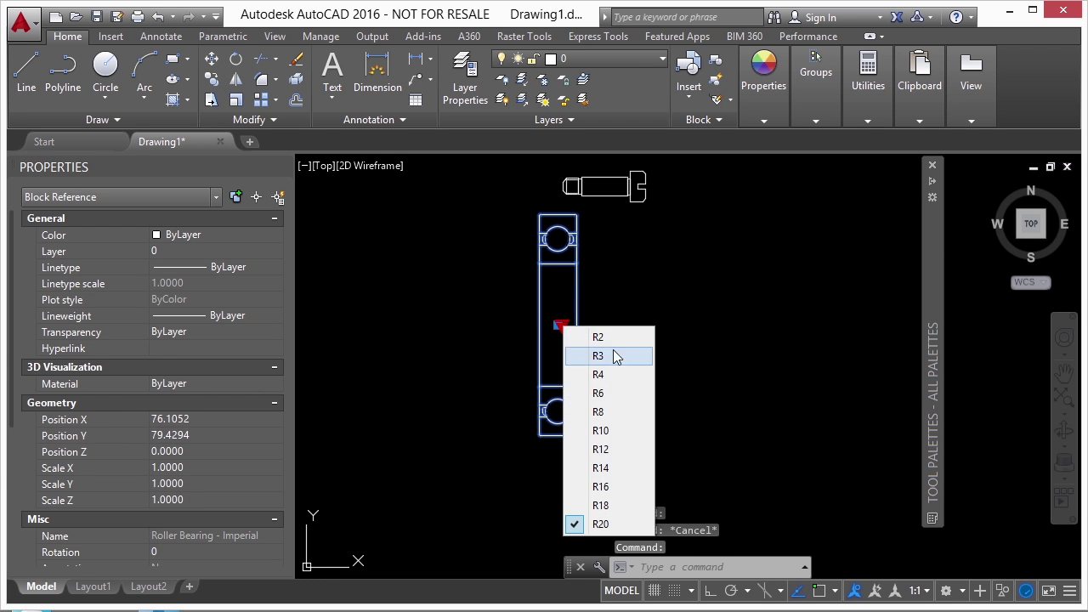
pyautogui.click(623, 393)
pyautogui.press('Escape')
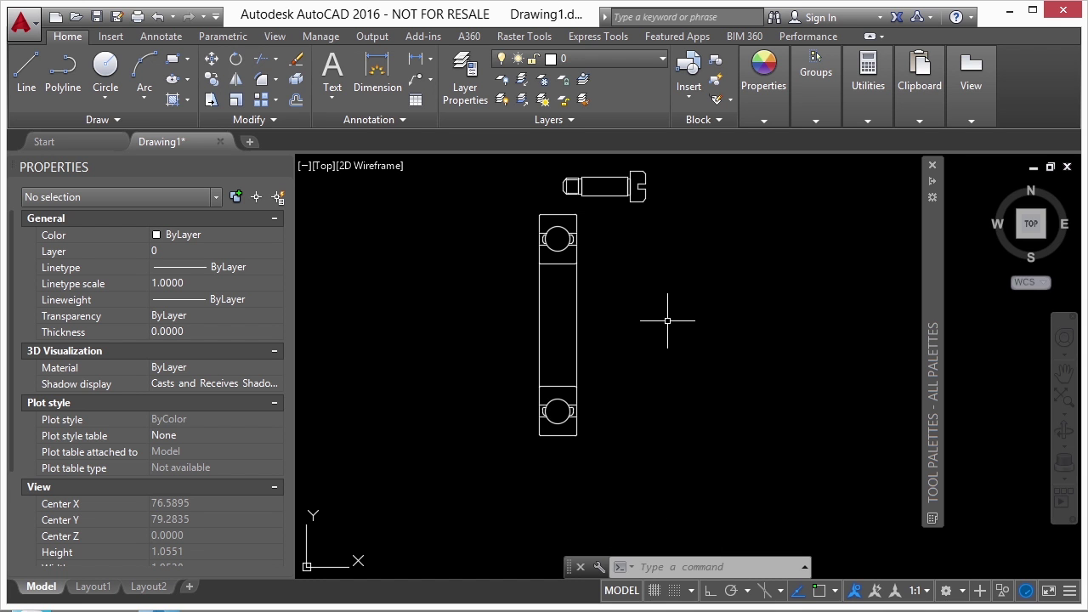
pyautogui.click(579, 318)
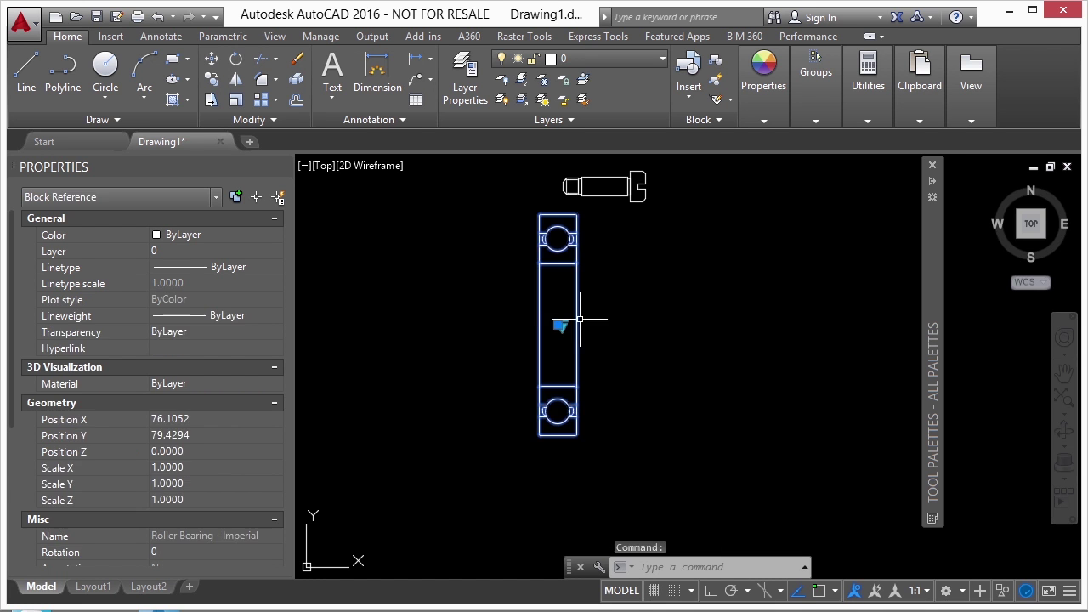
pyautogui.click(562, 324)
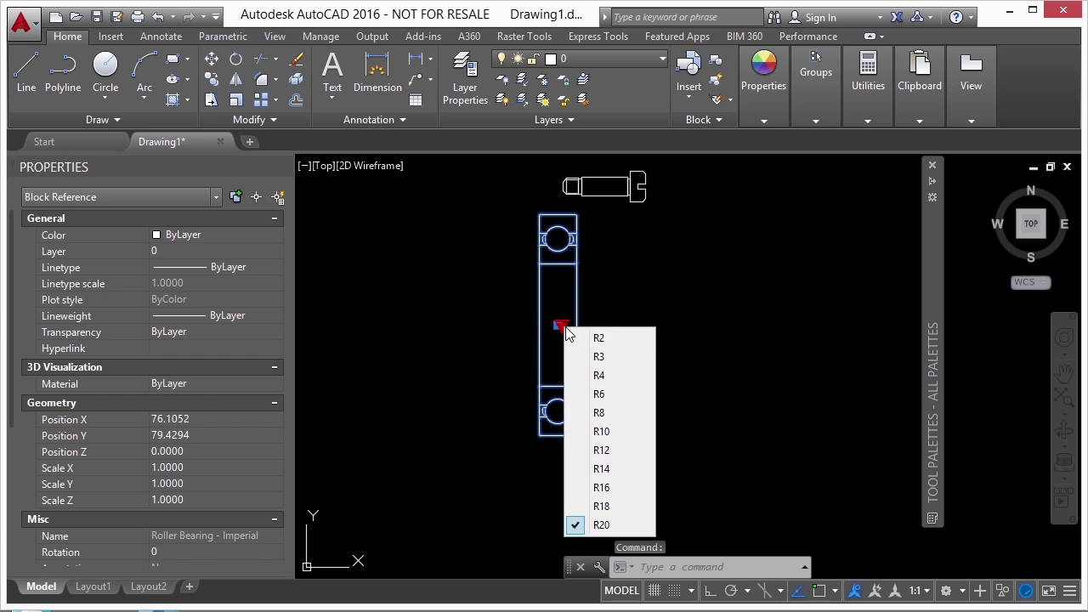
pyautogui.click(613, 524)
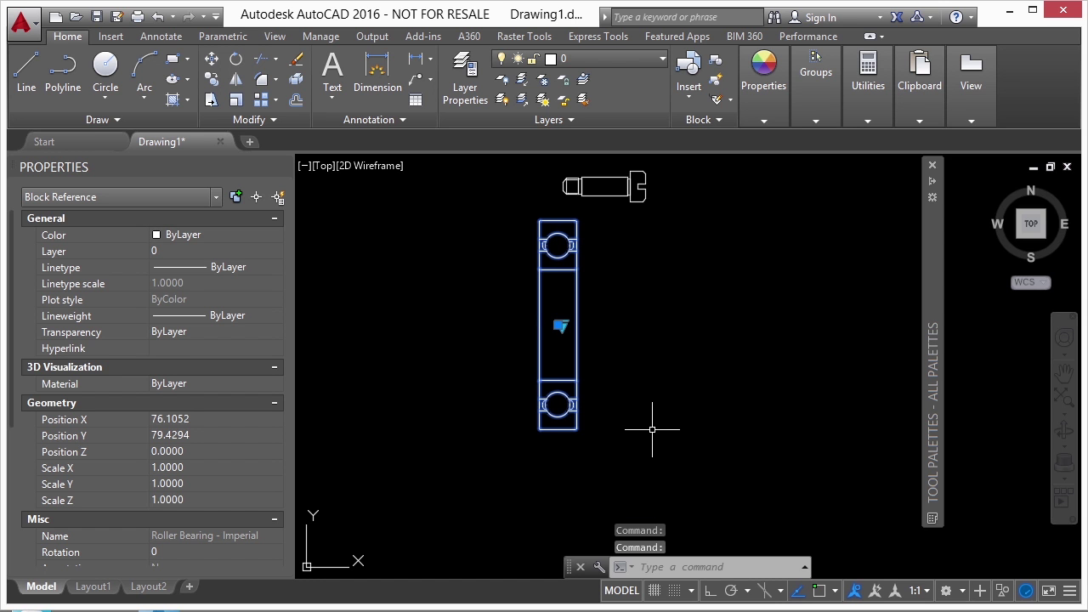
pyautogui.press('Escape')
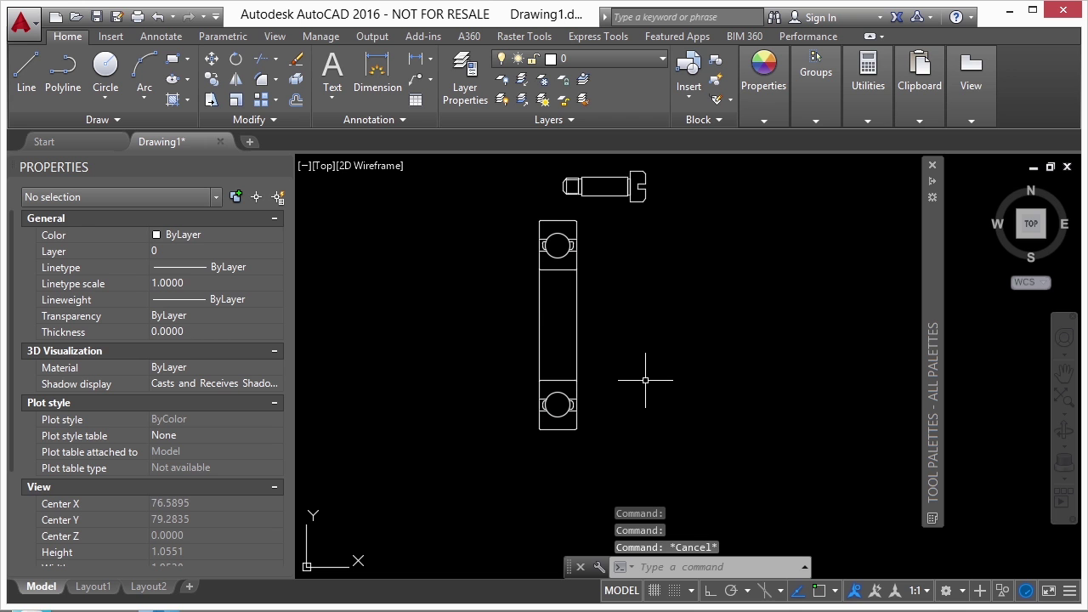
# Insert a Door - Imperial block from the Architectural tab and begin stretching its width.
pyautogui.moveTo(938, 271)
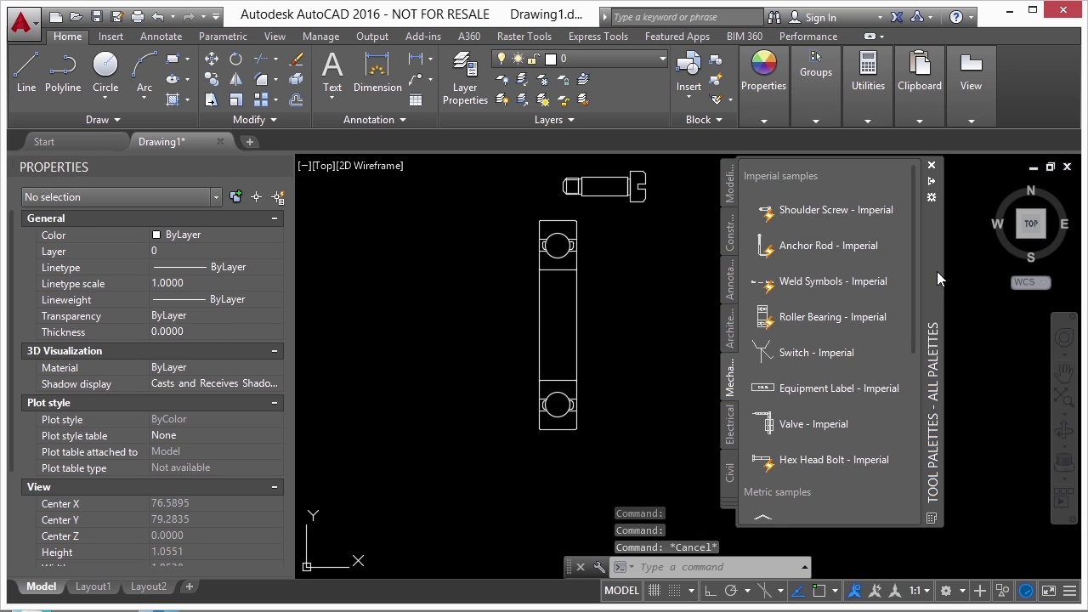
pyautogui.click(731, 332)
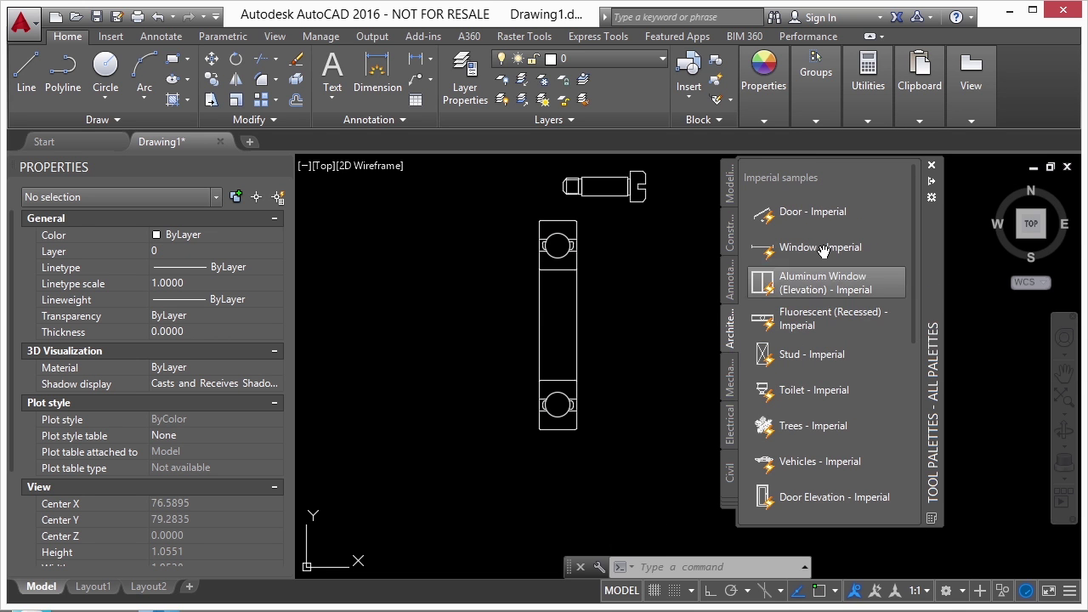
pyautogui.click(783, 220)
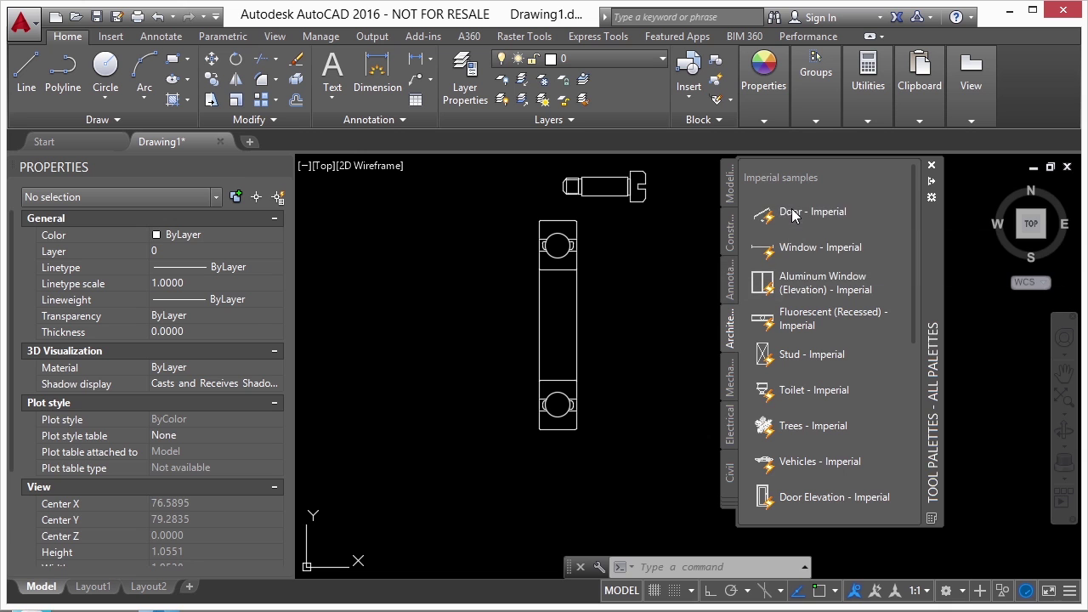
pyautogui.scroll(-2, 363, 324)
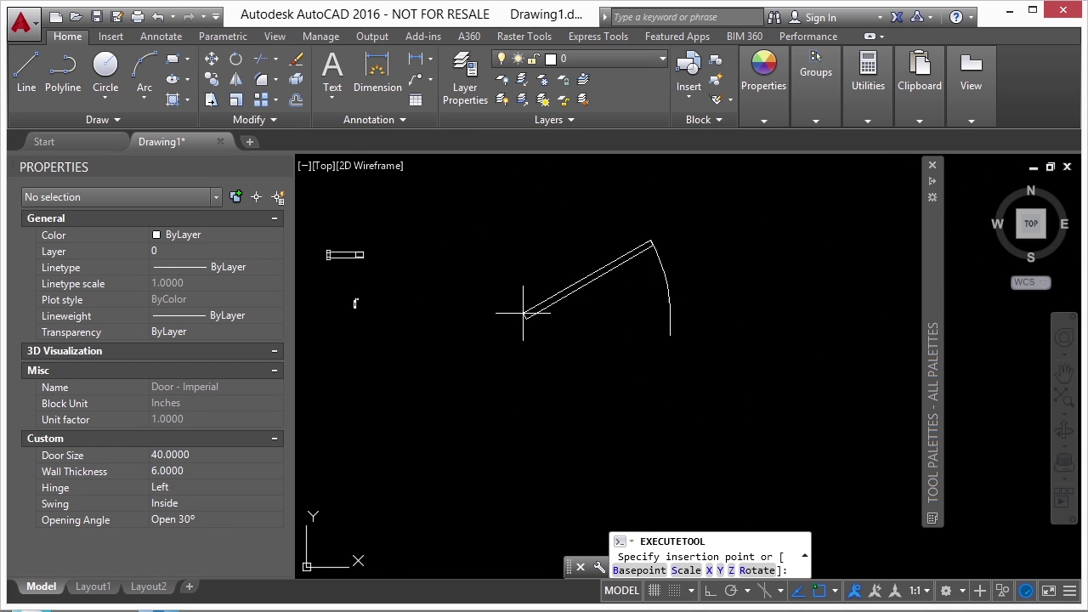
pyautogui.click(570, 309)
pyautogui.click(657, 268)
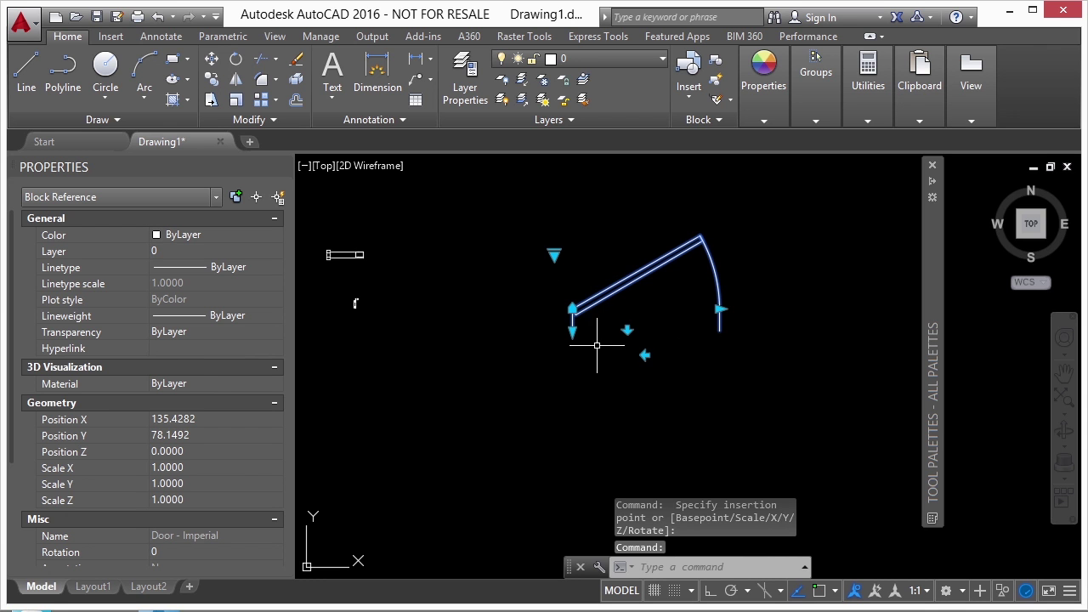
pyautogui.click(719, 308)
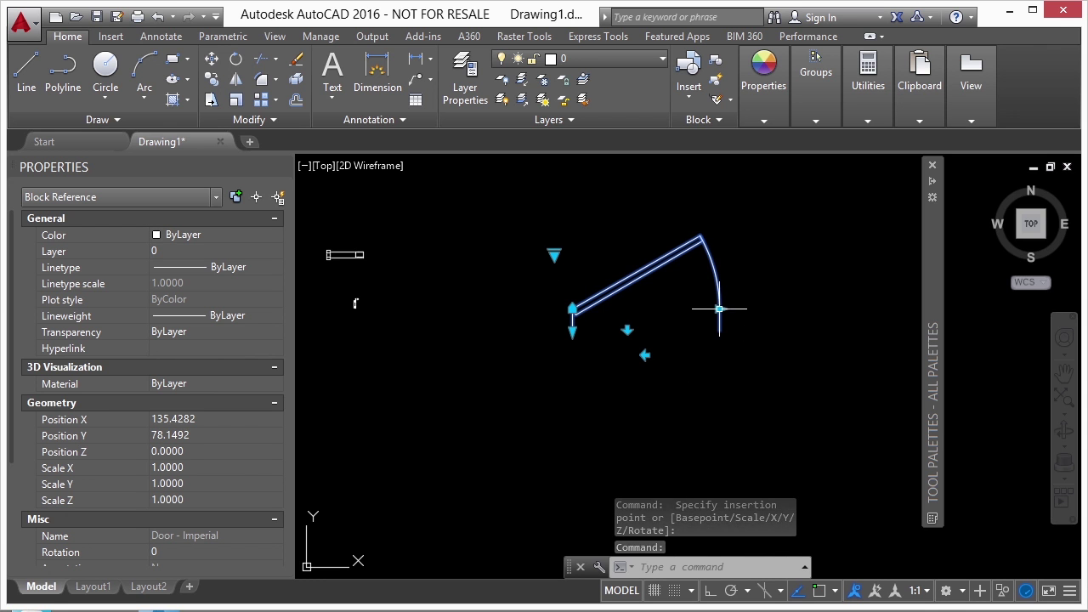
# Set the narrower door width, then test flipping the swing and hinge side and restore both.
pyautogui.click(671, 299)
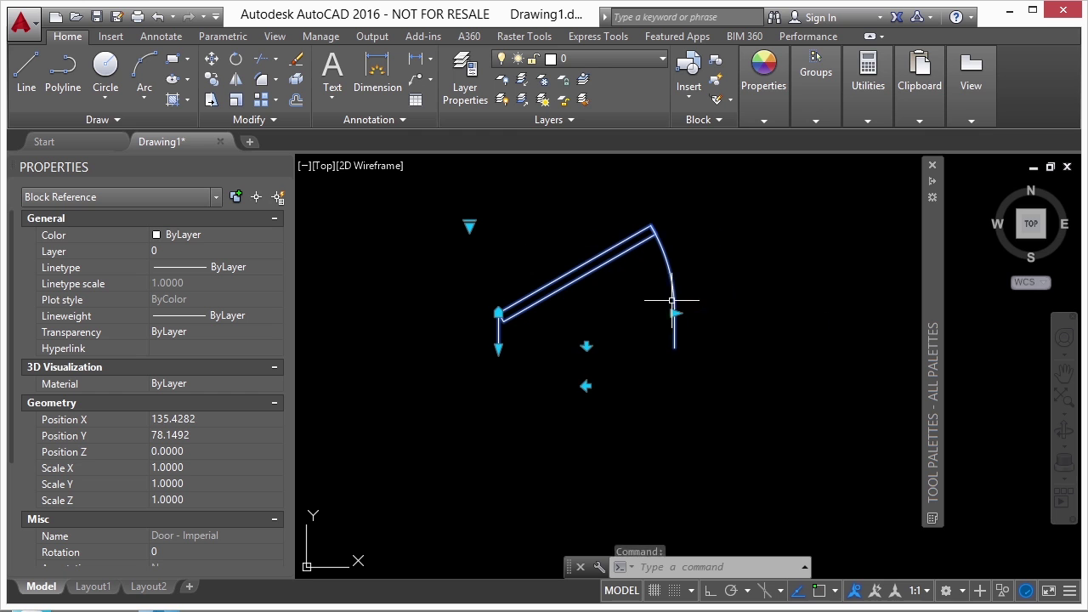
pyautogui.click(585, 348)
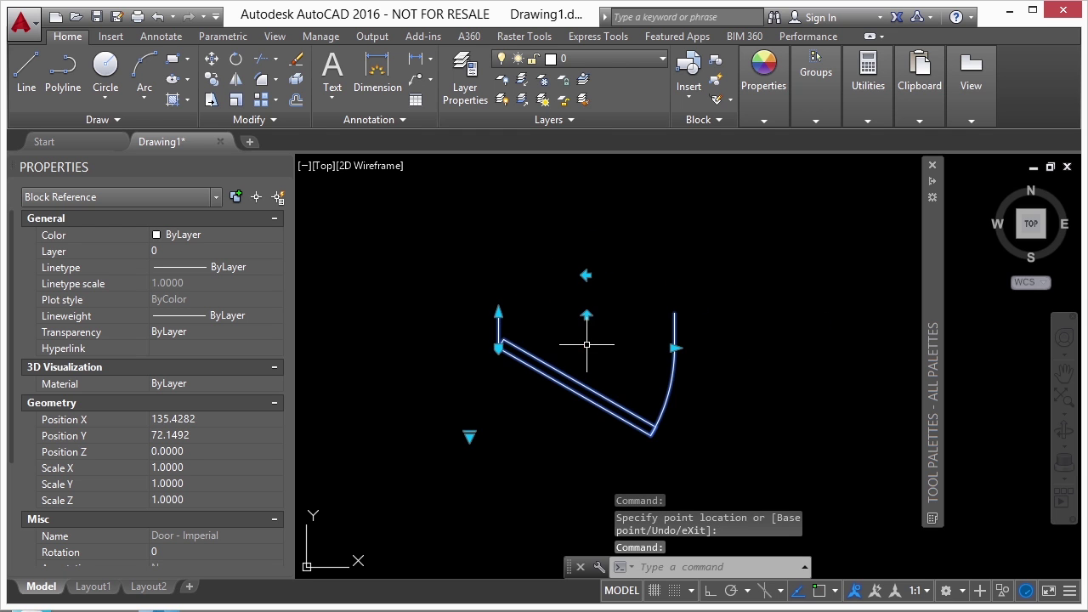
pyautogui.click(587, 316)
pyautogui.click(587, 386)
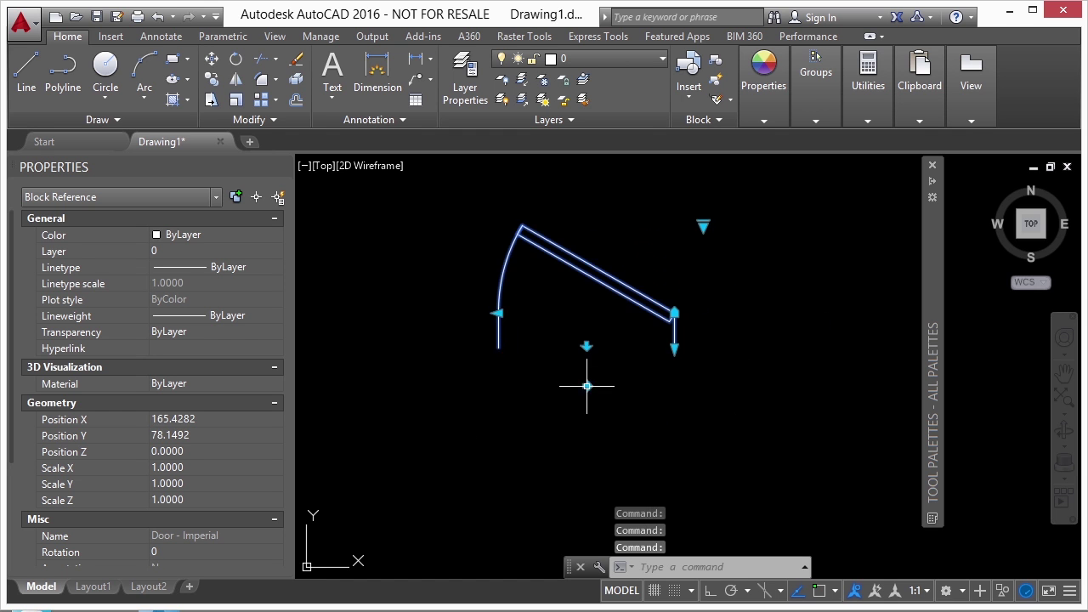
pyautogui.click(586, 386)
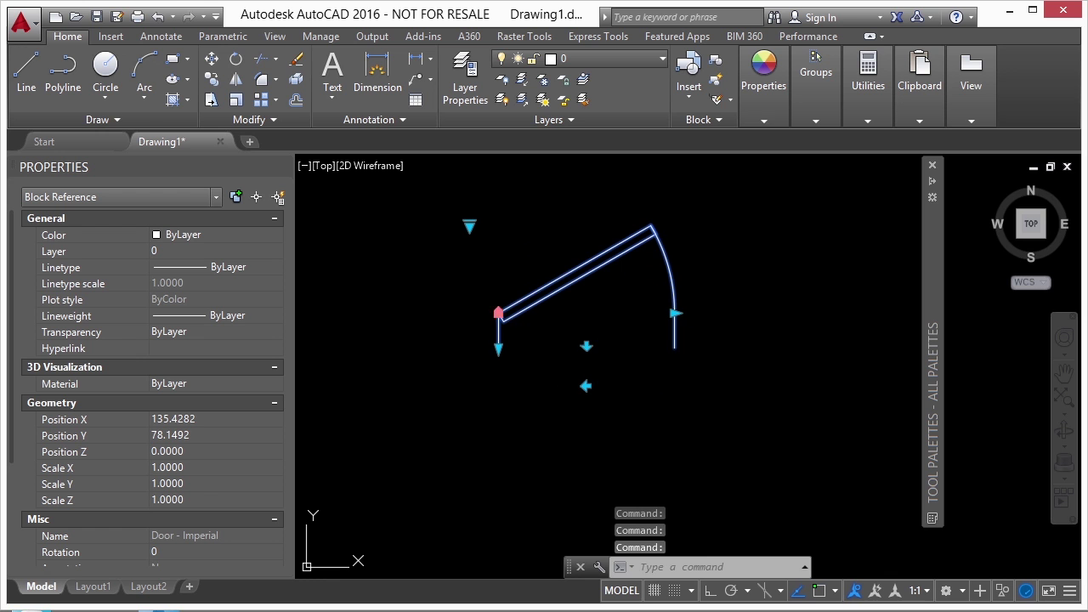
# Move the door up and to the right and shorten its jamb line.
pyautogui.click(498, 313)
pyautogui.click(522, 266)
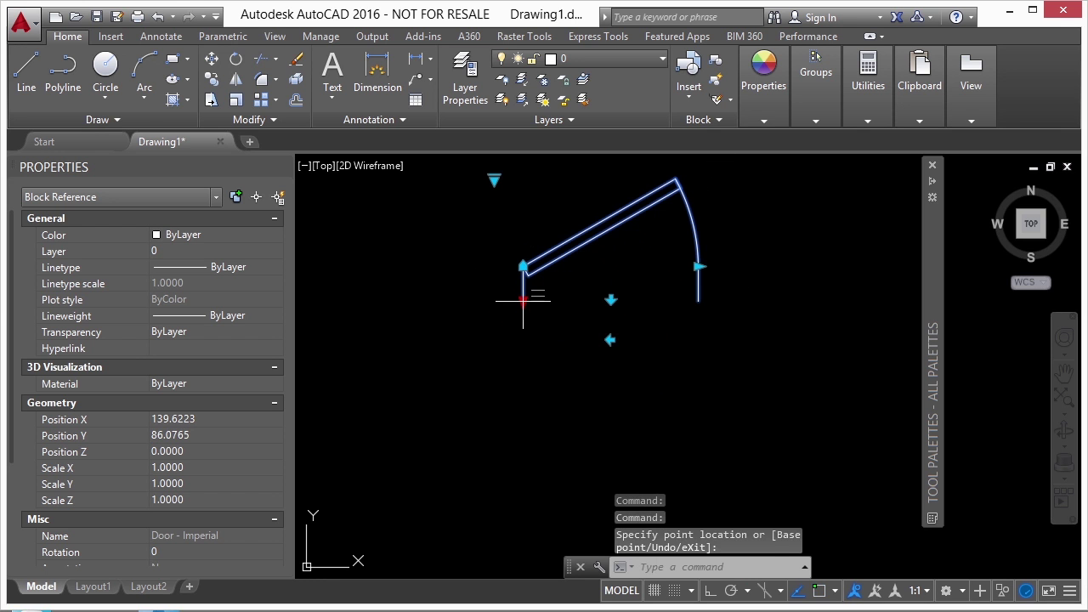
pyautogui.click(529, 285)
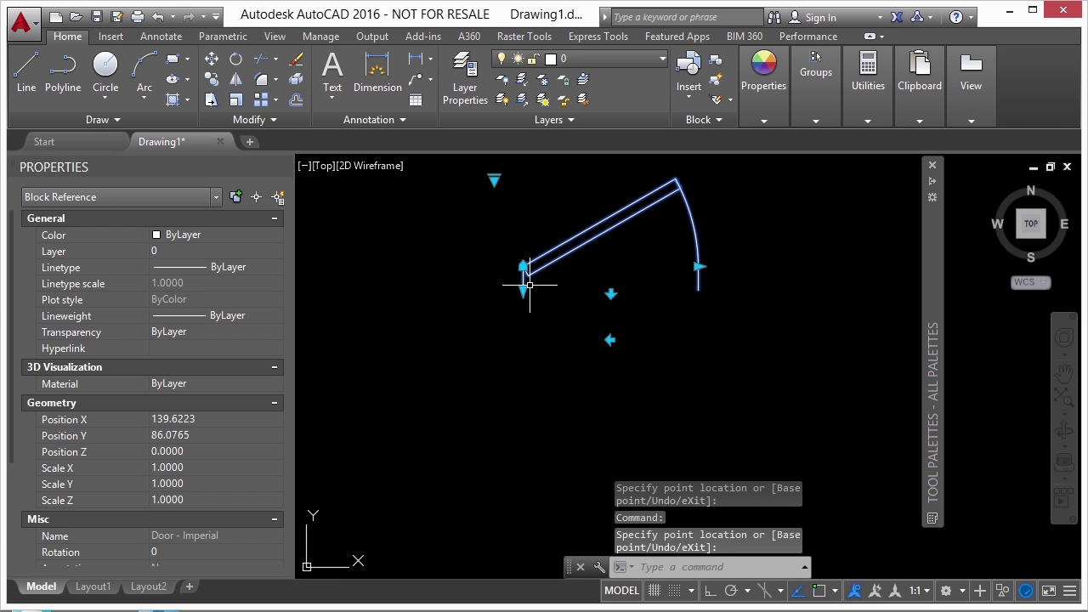
# Swing the door to Closed, then to Open 90°, from its opening-angle list.
pyautogui.click(495, 181)
pyautogui.click(509, 185)
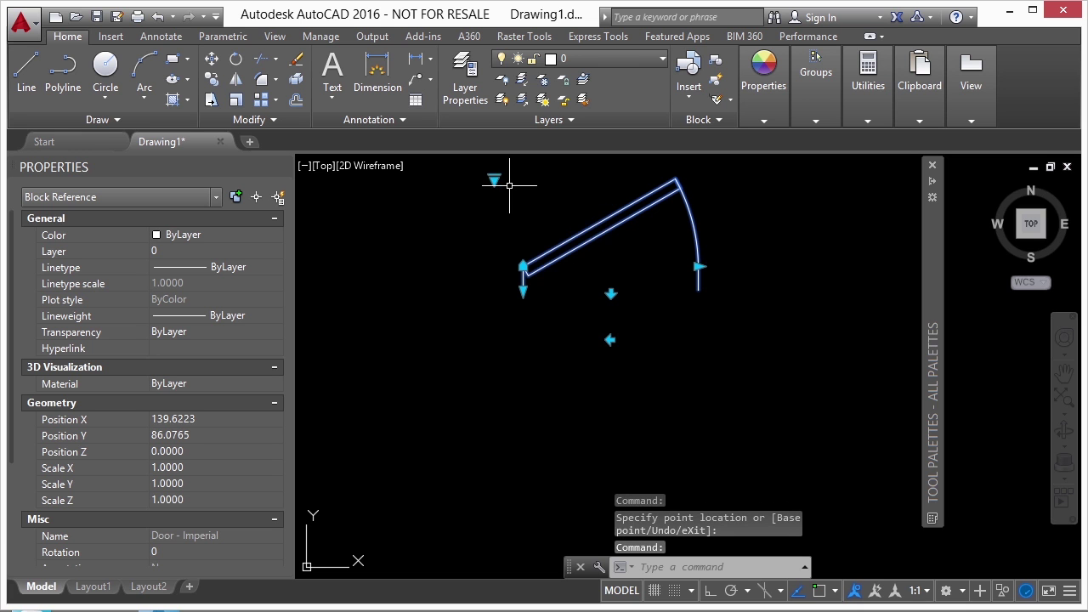
pyautogui.click(495, 181)
pyautogui.click(510, 267)
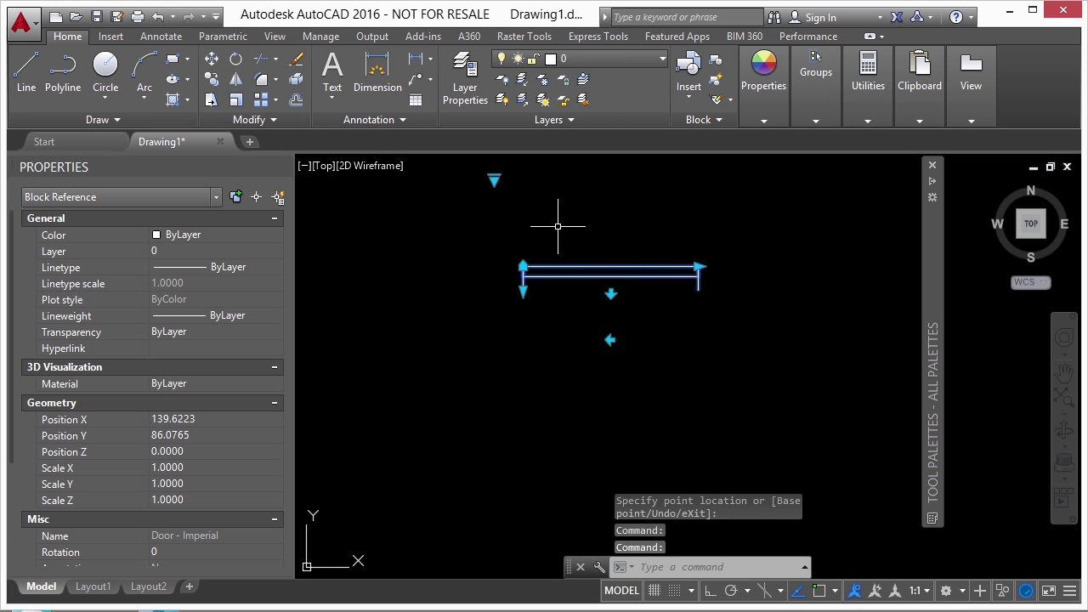
pyautogui.click(495, 181)
pyautogui.click(529, 244)
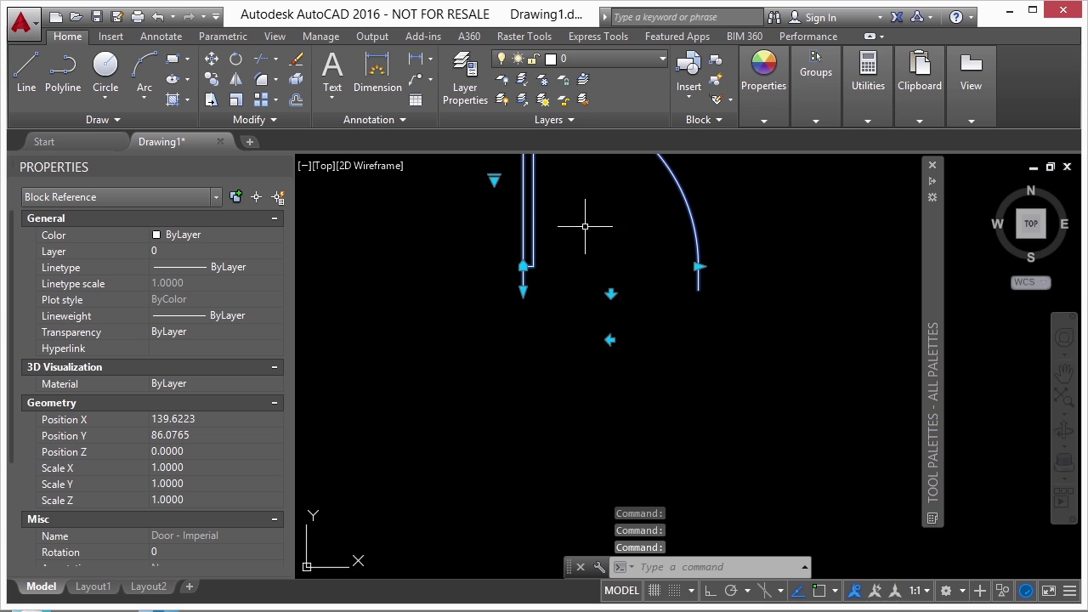
# Set the door's opening angle to Open 60°.
pyautogui.moveTo(593, 219); pyautogui.dragTo(617, 339, button='middle')
pyautogui.click(518, 300)
pyautogui.click(561, 347)
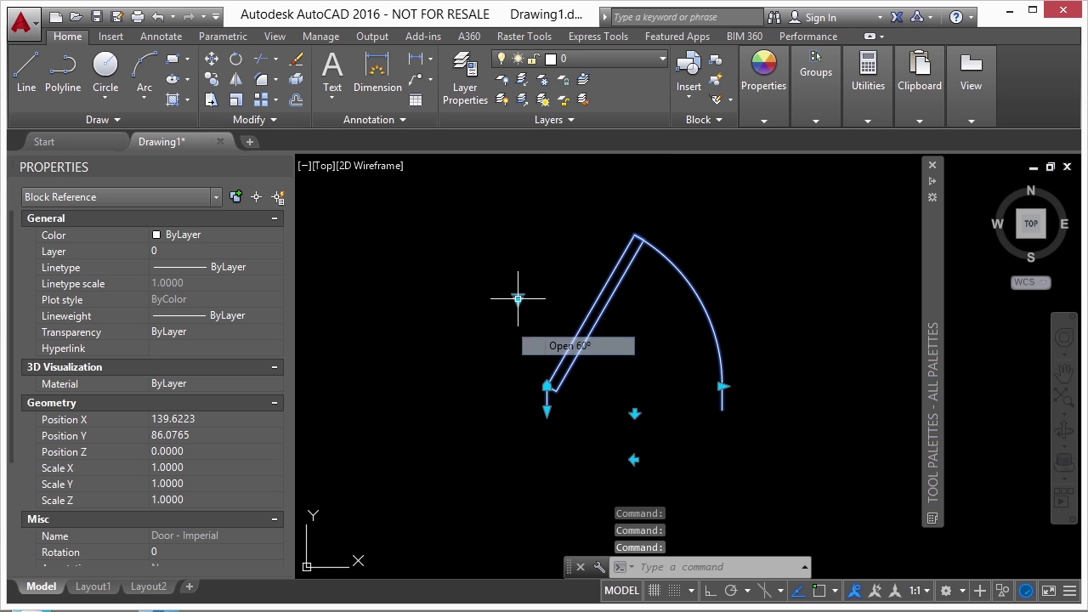
pyautogui.scroll(-2, 557, 311)
pyautogui.click(553, 316)
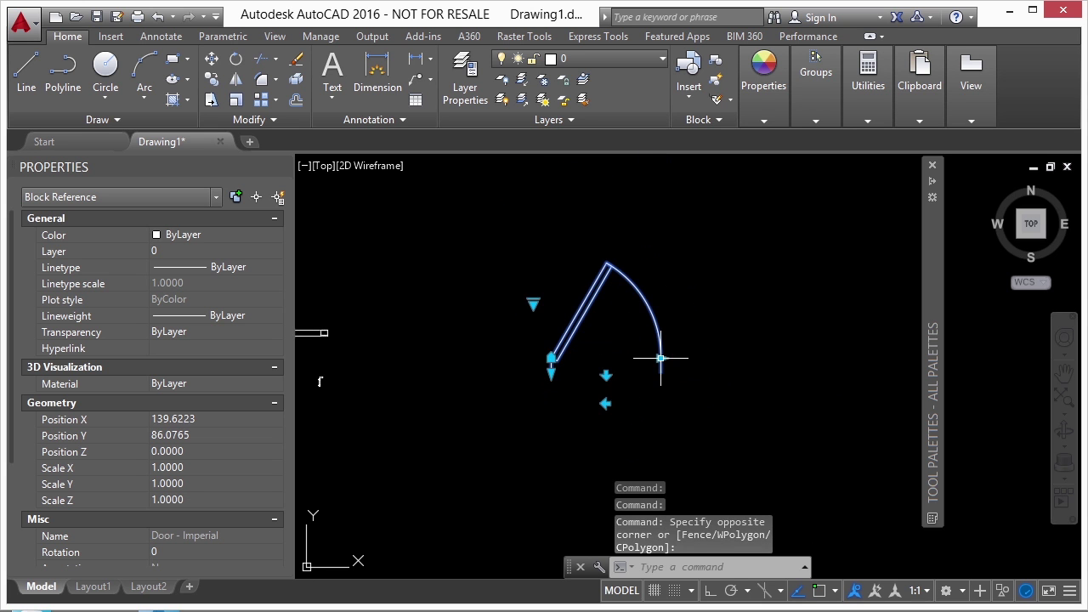
# Stretch the door's arc end to a larger size and flip its swing to open downward.
pyautogui.click(660, 358)
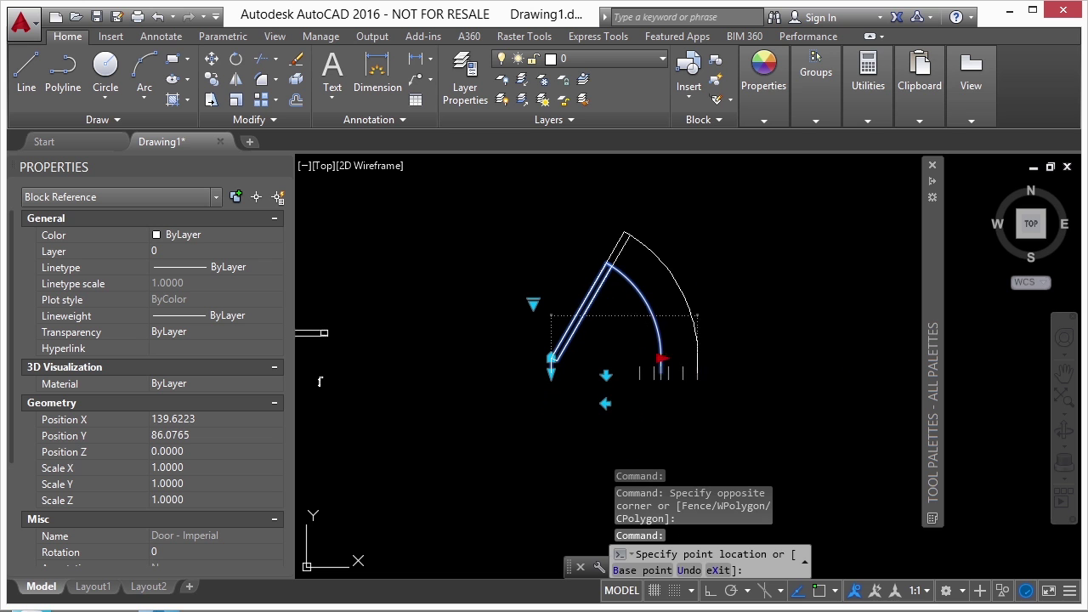
pyautogui.click(696, 371)
pyautogui.click(605, 375)
pyautogui.moveTo(657, 394); pyautogui.dragTo(667, 340, button='middle')
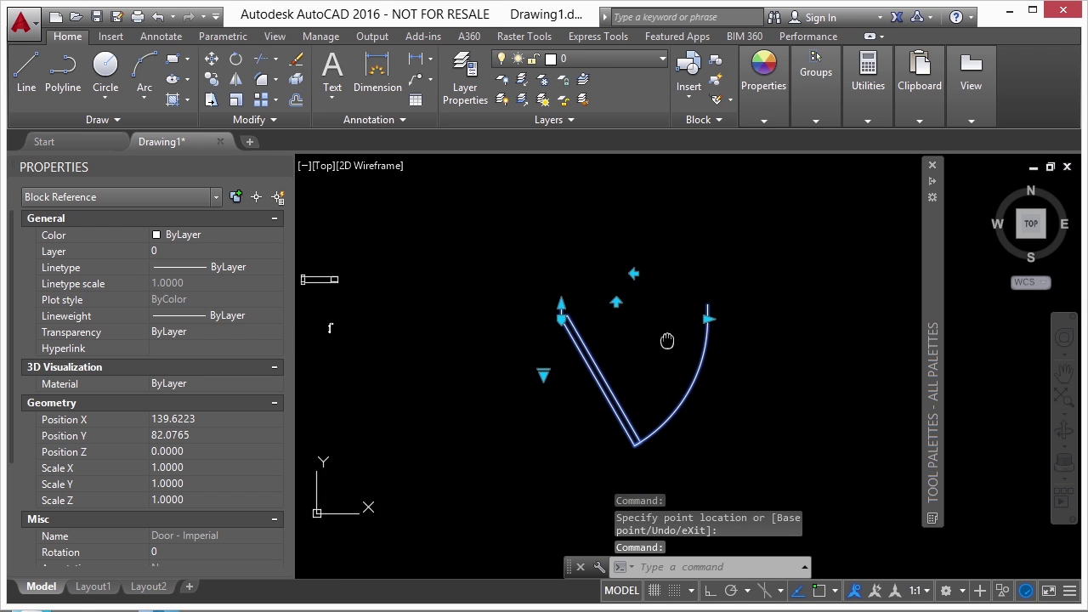
pyautogui.press('Escape')
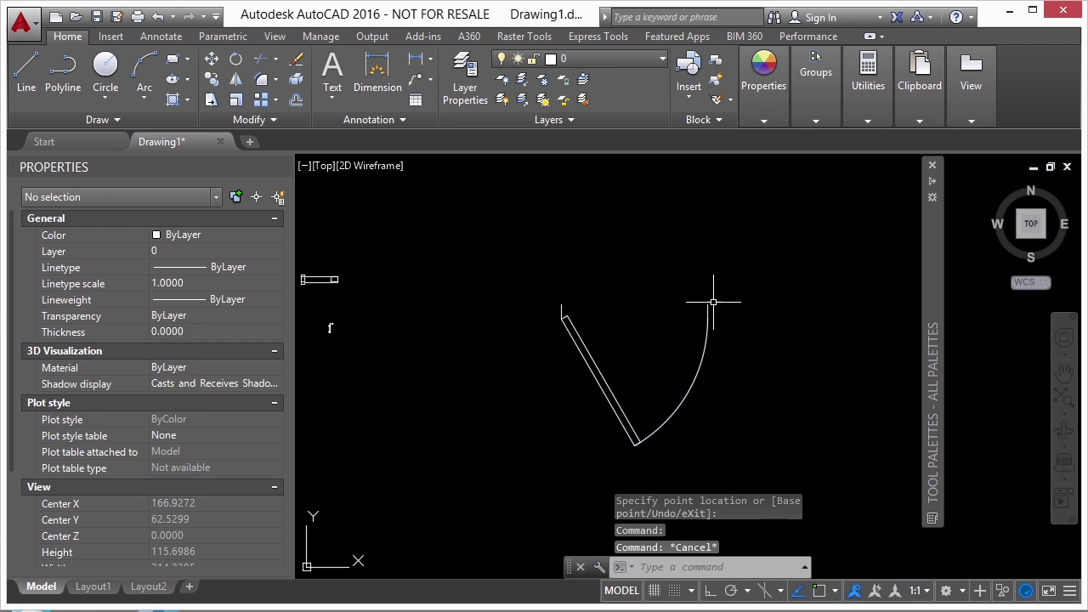
pyautogui.scroll(-3, 755, 272)
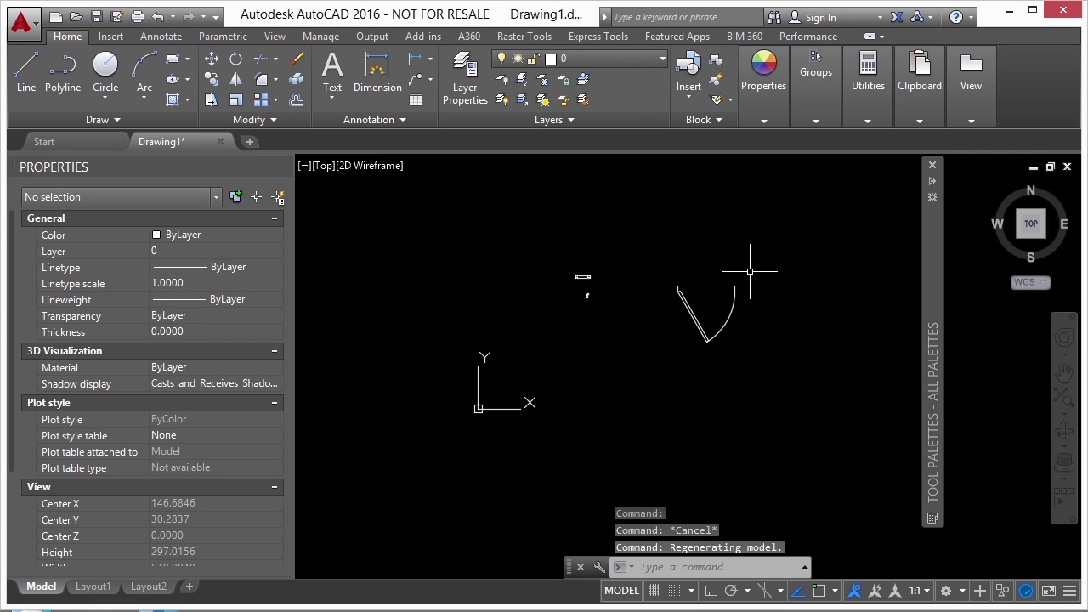